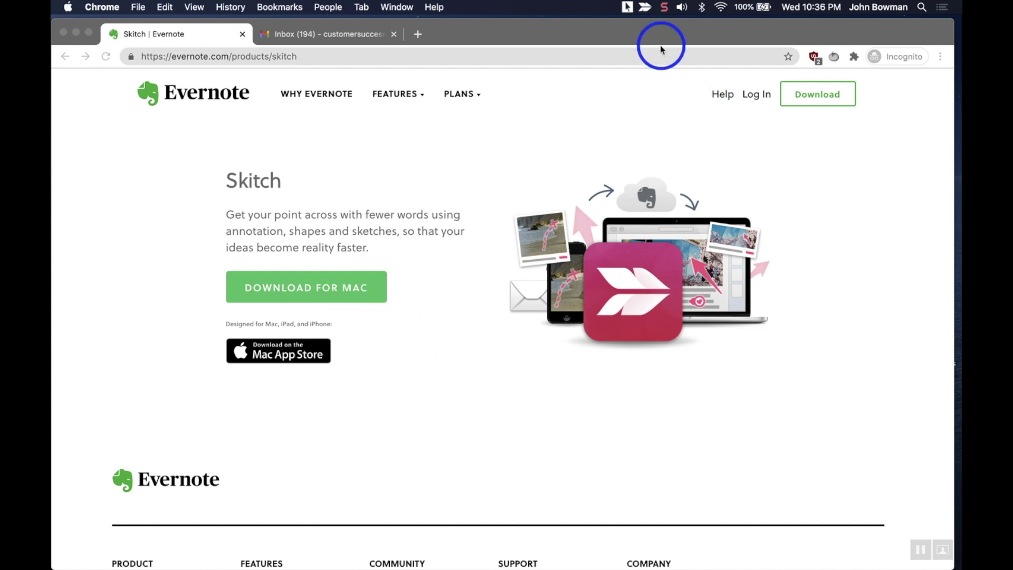
Bring up Skitch's snapshot options from the menu bar
click(645, 7)
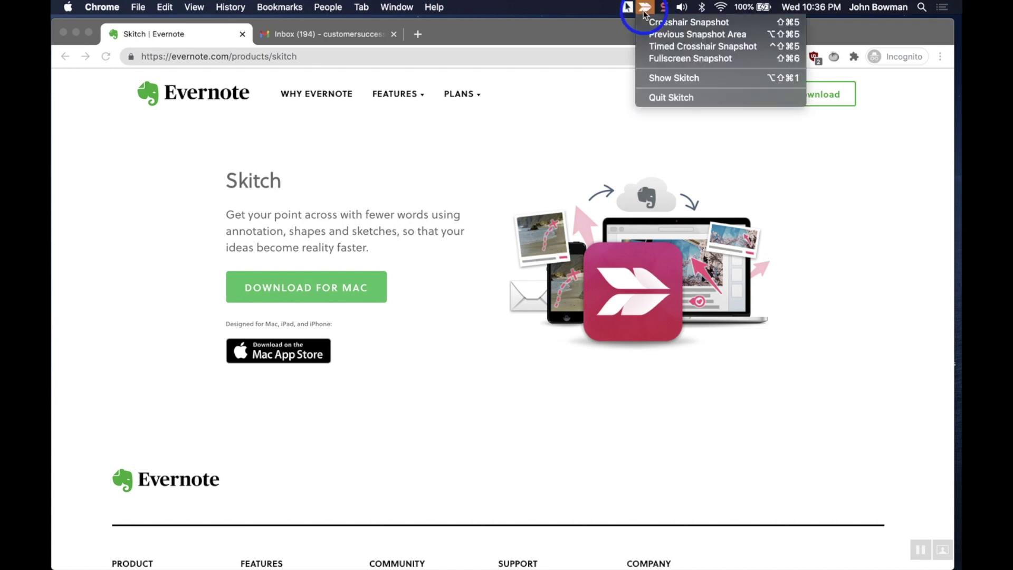
Start a Crosshair Snapshot outlining the Skitch heading, description and download button
click(688, 25)
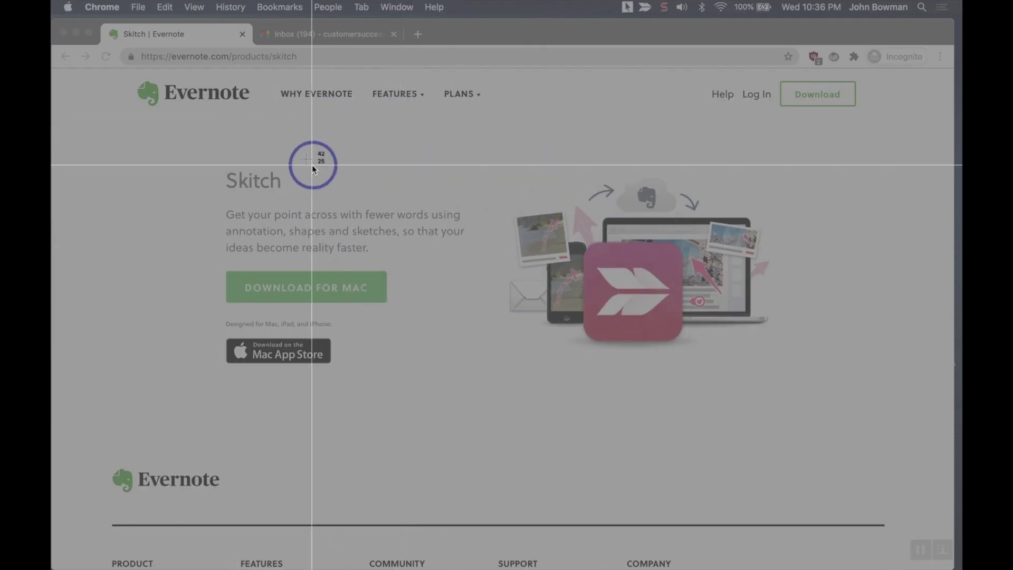
drag(200, 149, 783, 396)
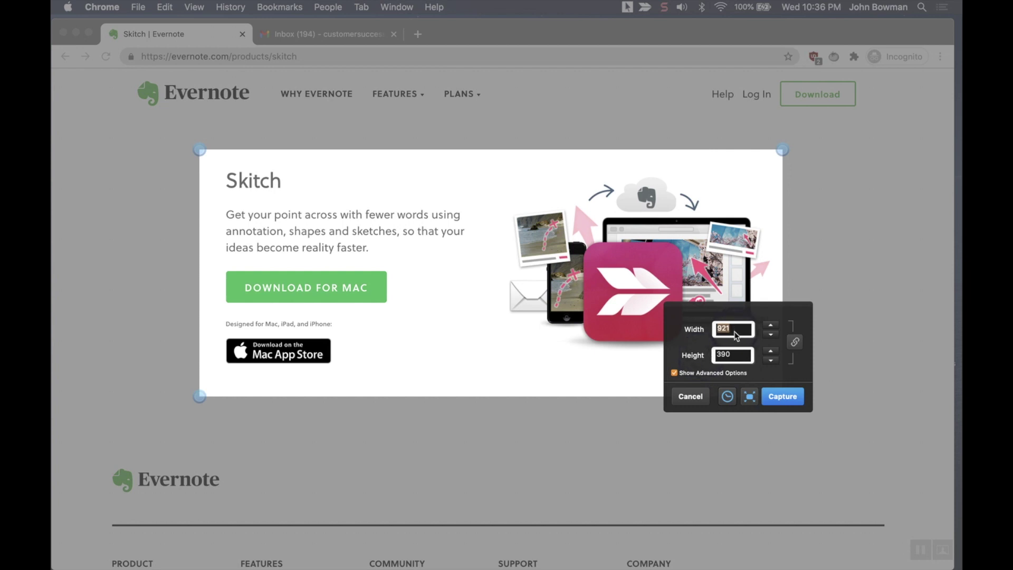
Widen the capture area to 950 pixels
click(772, 327)
click(771, 327)
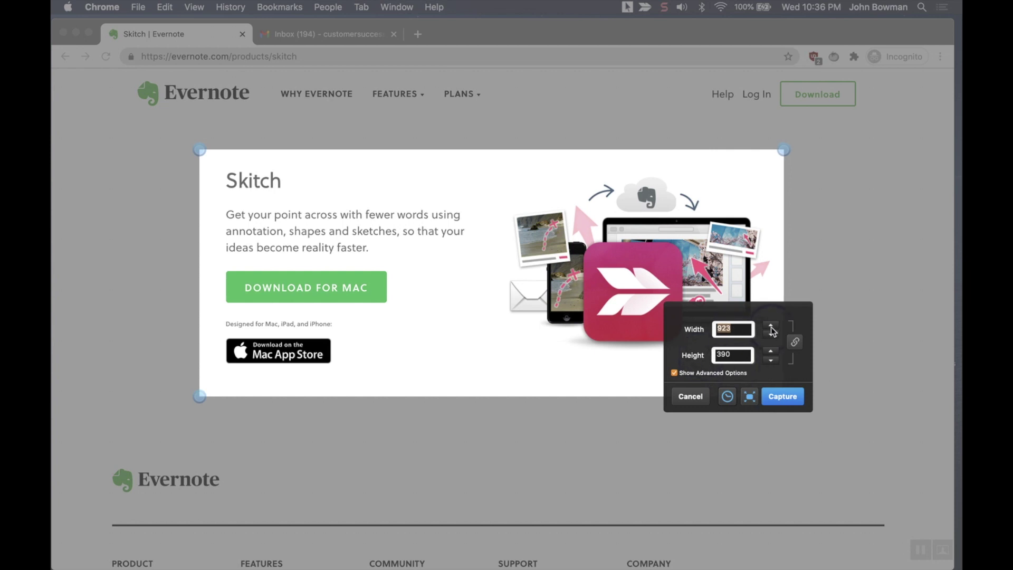
click(771, 327)
click(771, 327)
click(771, 327)
click(771, 327)
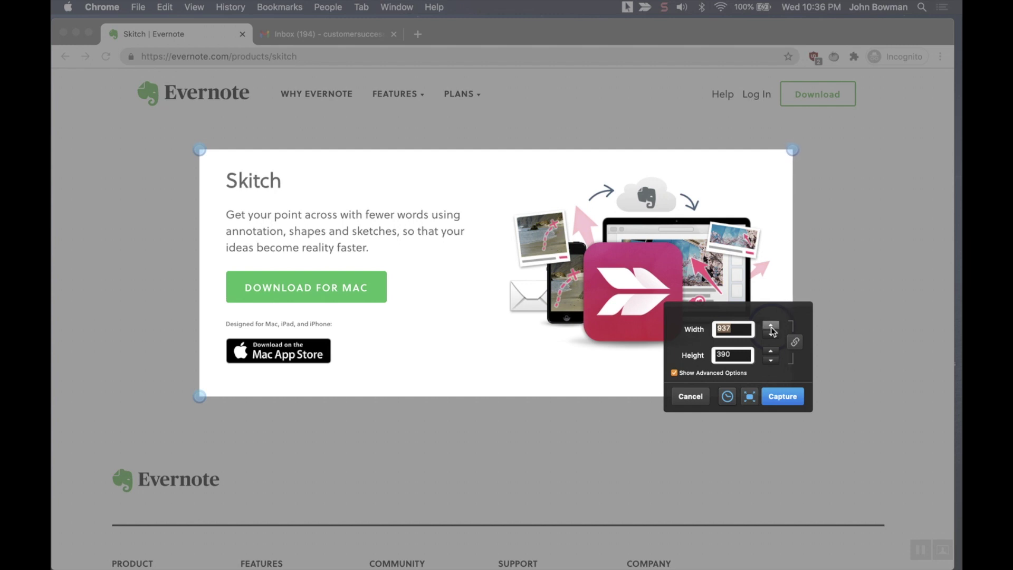
click(772, 326)
click(771, 326)
click(771, 327)
click(771, 326)
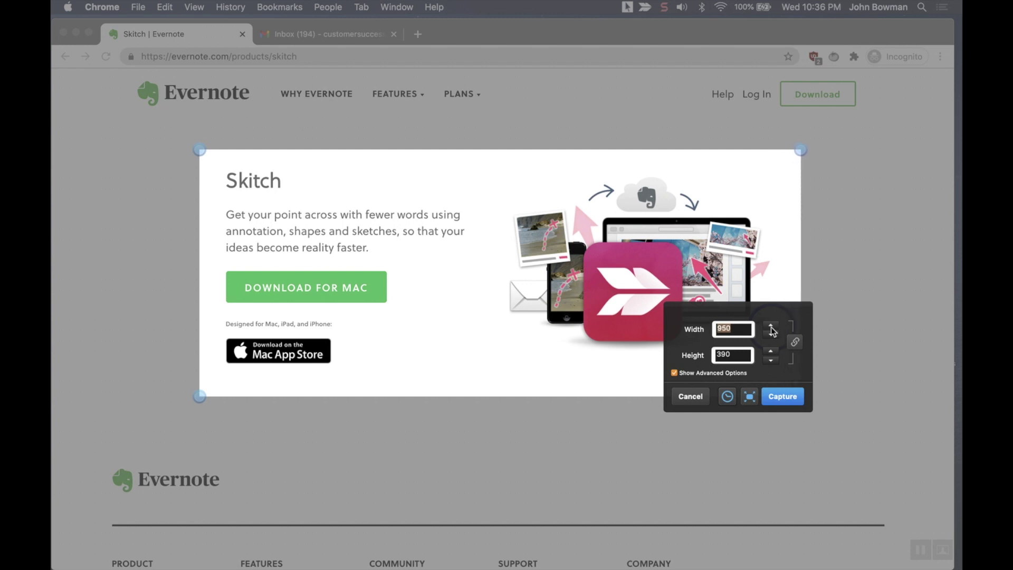
Raise the capture height to 450 and capture the area into the Skitch editor
click(771, 352)
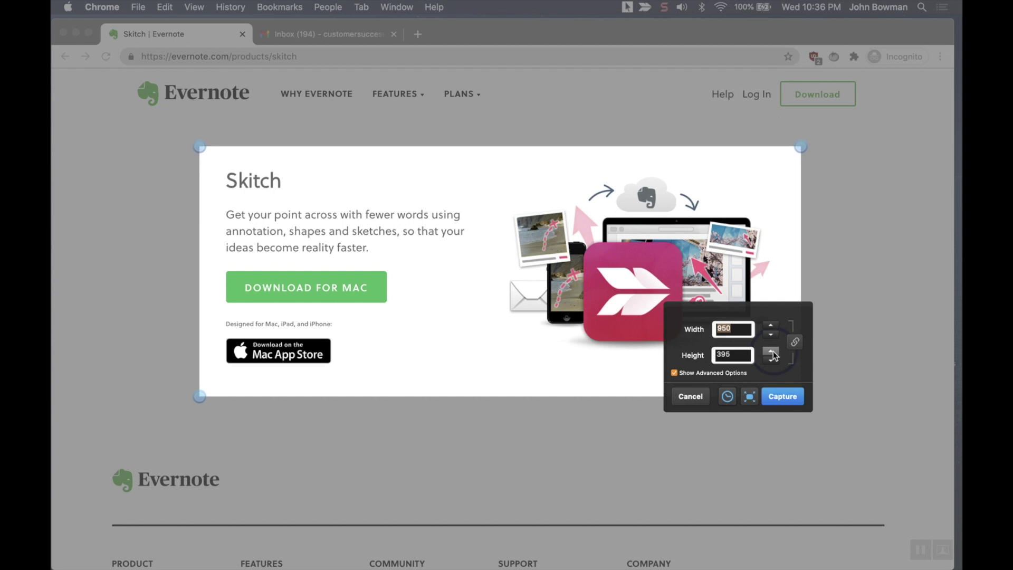
click(771, 352)
click(772, 352)
click(772, 352)
click(772, 352)
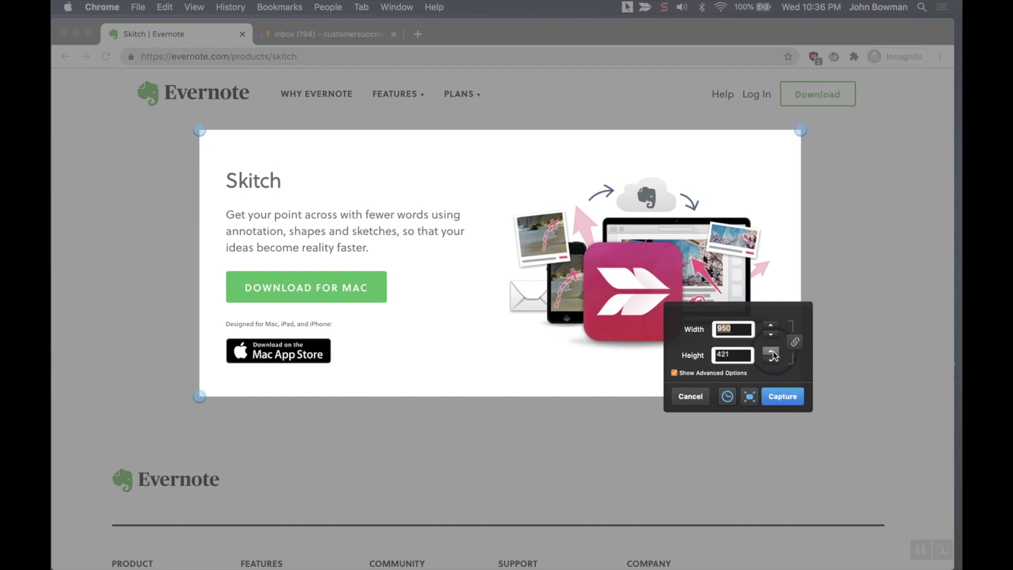
click(772, 352)
click(773, 353)
click(772, 352)
click(773, 353)
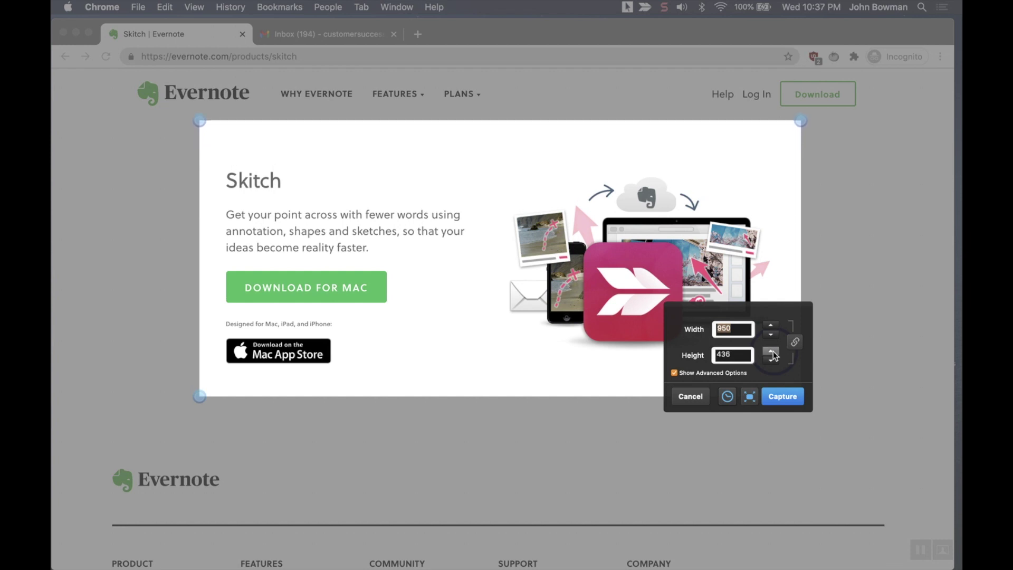
click(772, 353)
click(772, 353)
click(772, 352)
click(772, 353)
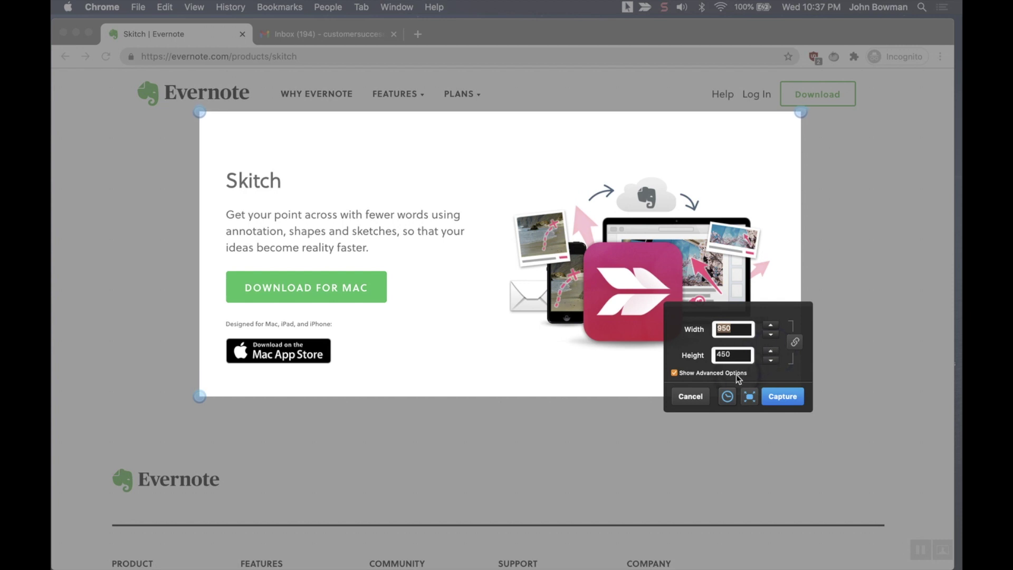
click(726, 402)
click(776, 397)
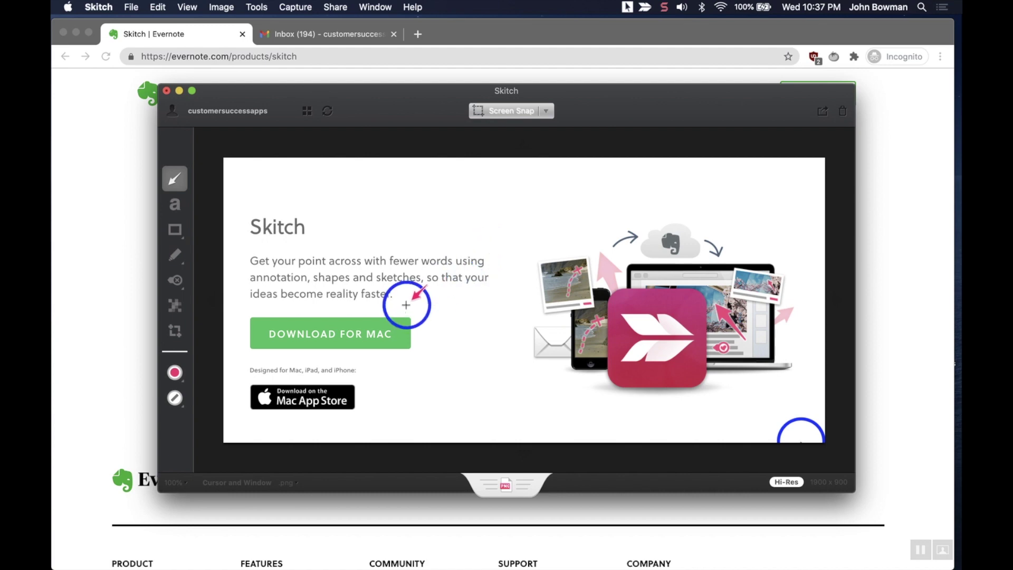
Draw three pink arrows aimed at the Download for Mac button from different sides
click(411, 299)
drag(411, 299, 484, 253)
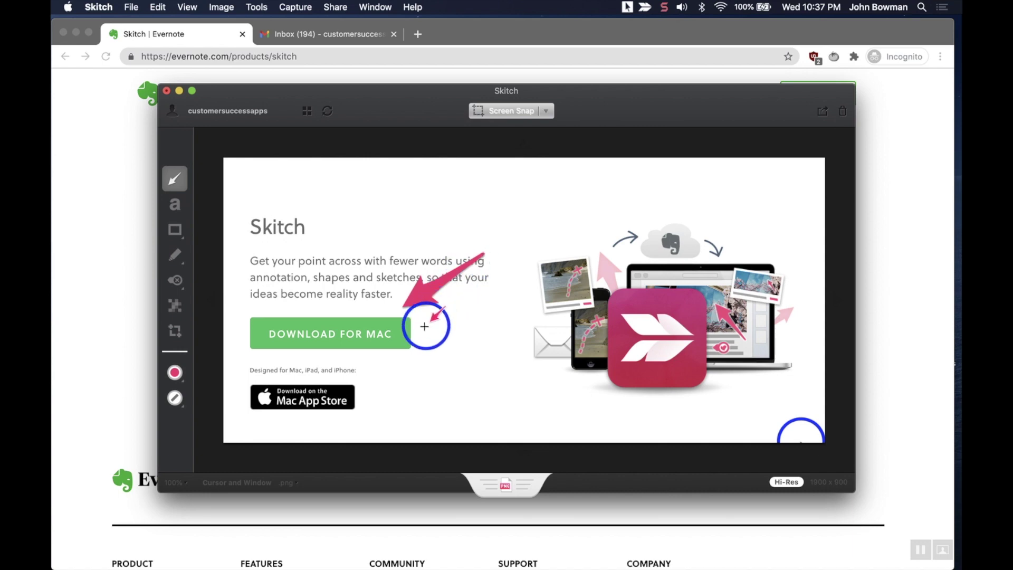
drag(421, 332, 521, 331)
drag(413, 368, 469, 418)
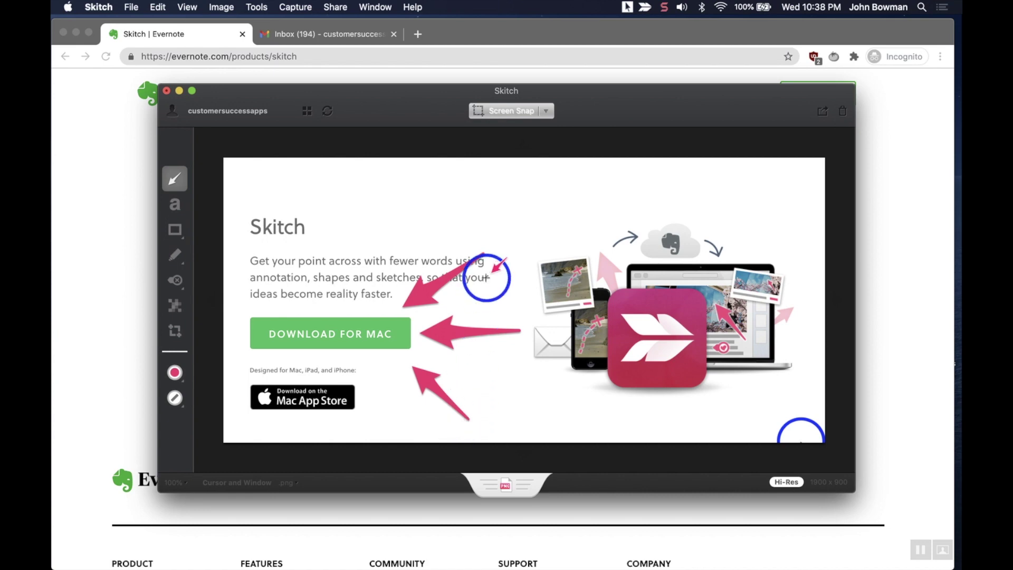
Take a timed crosshair snapshot of the Skitch intro and artwork, adding an arrow toward the App Store badge
click(645, 7)
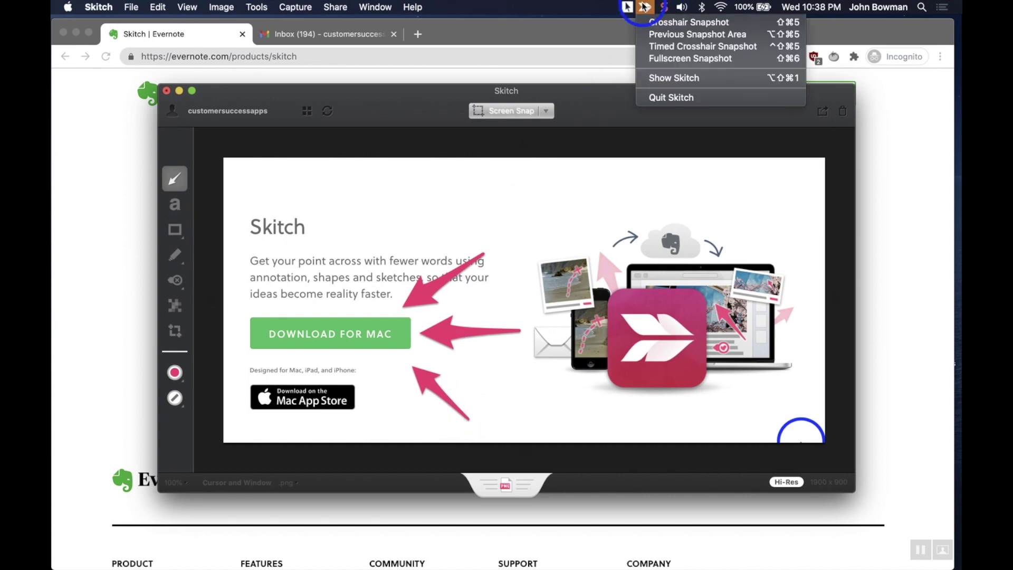
click(659, 47)
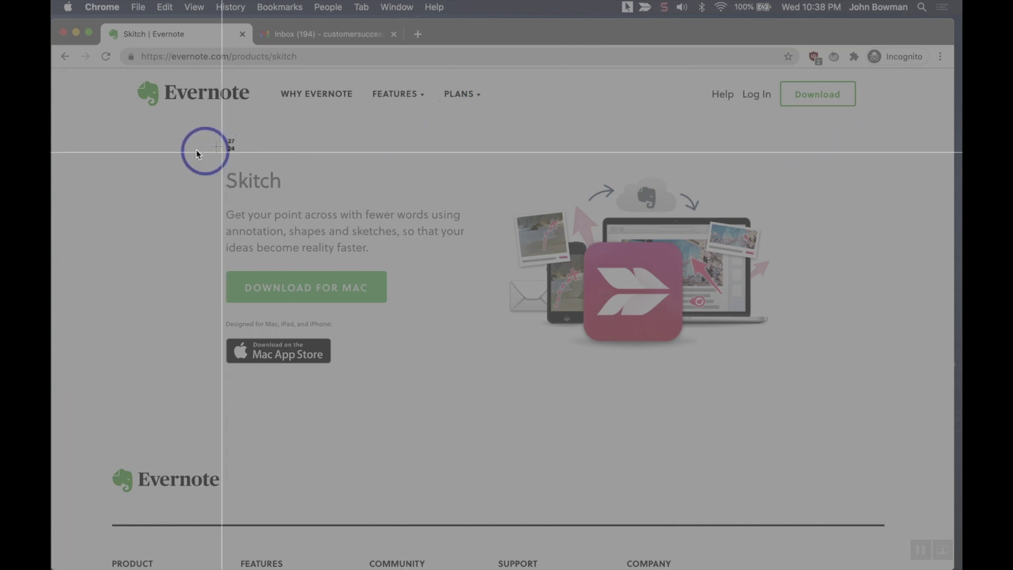
drag(179, 136, 834, 439)
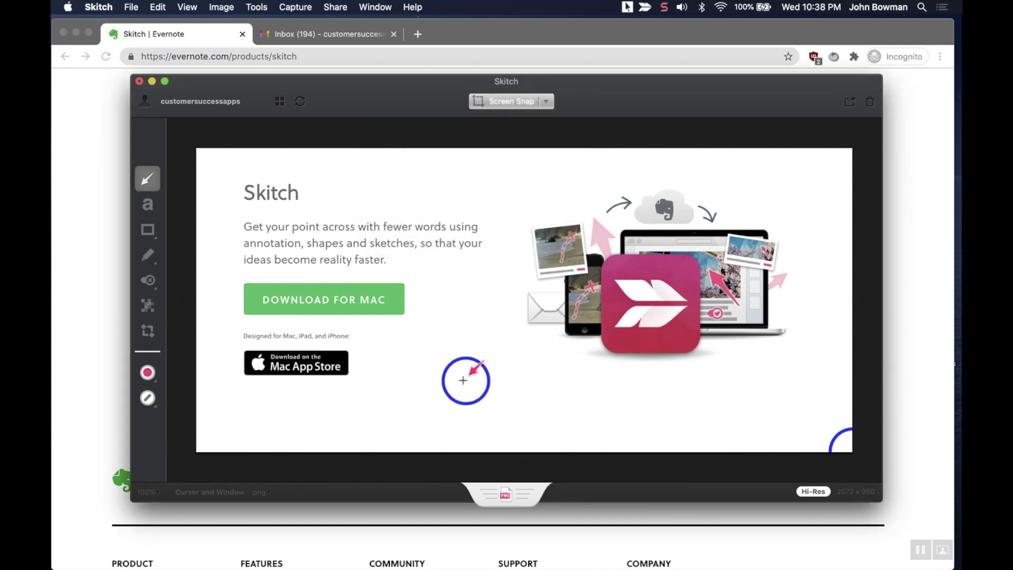
drag(459, 381, 552, 386)
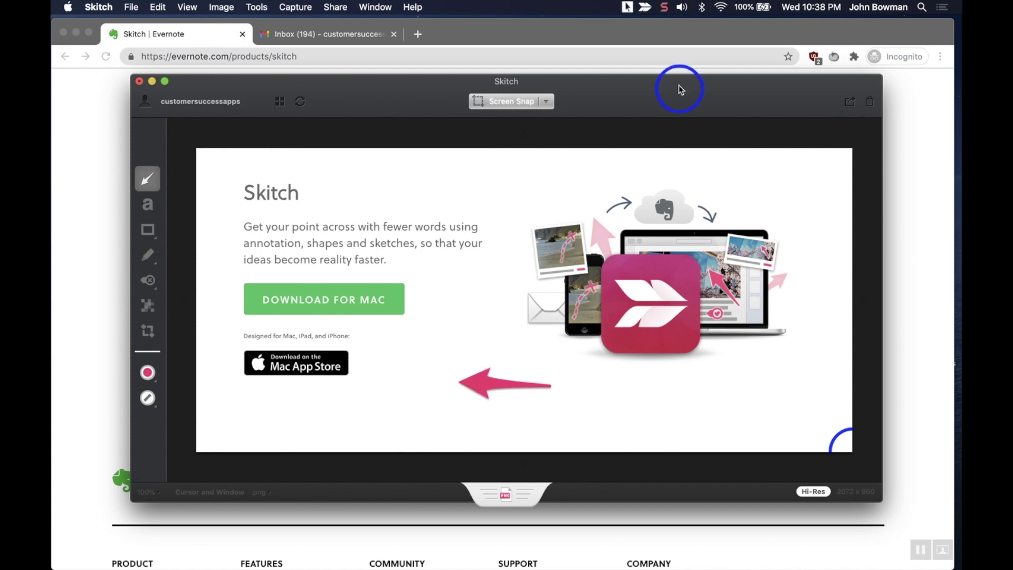
click(645, 7)
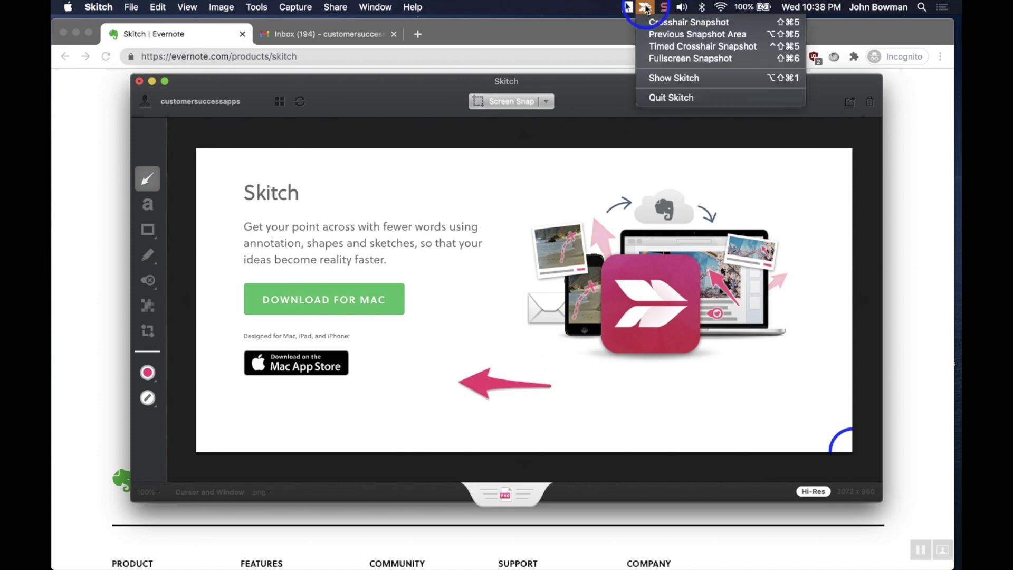
Take a fullscreen snapshot and draw two pink arrows converging on the Skitch heading
click(669, 59)
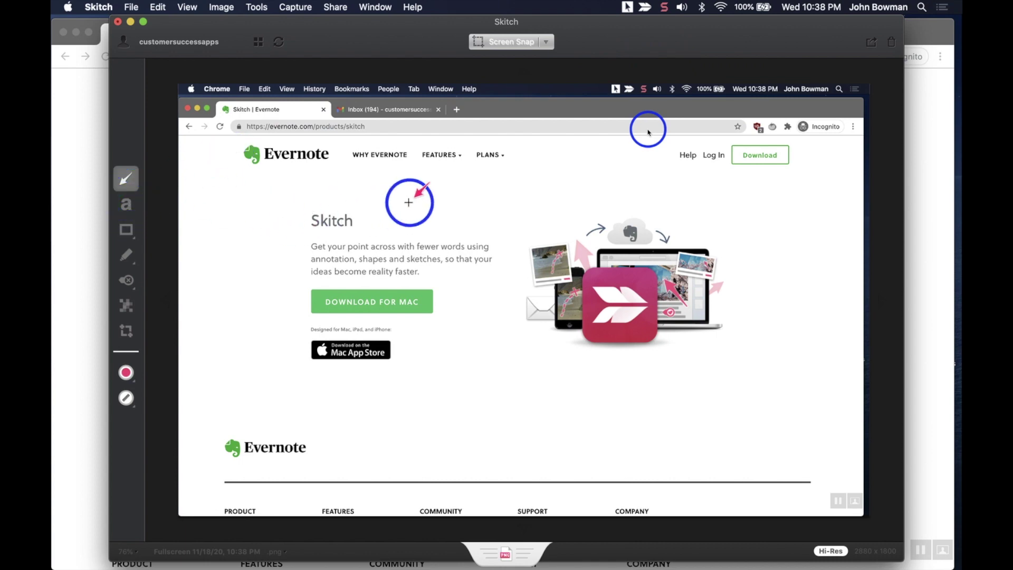
drag(416, 181, 491, 154)
drag(377, 225, 308, 178)
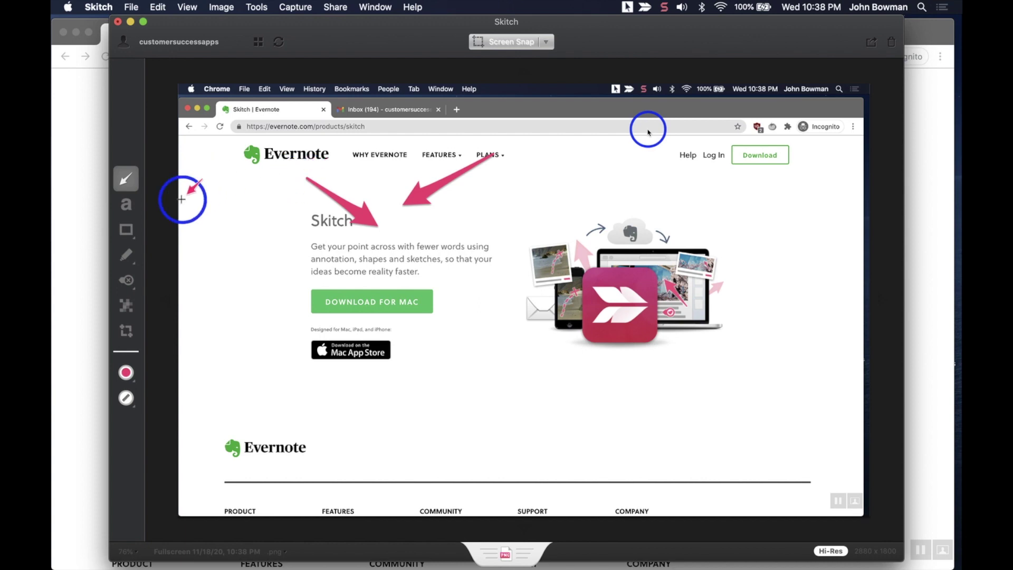
click(130, 213)
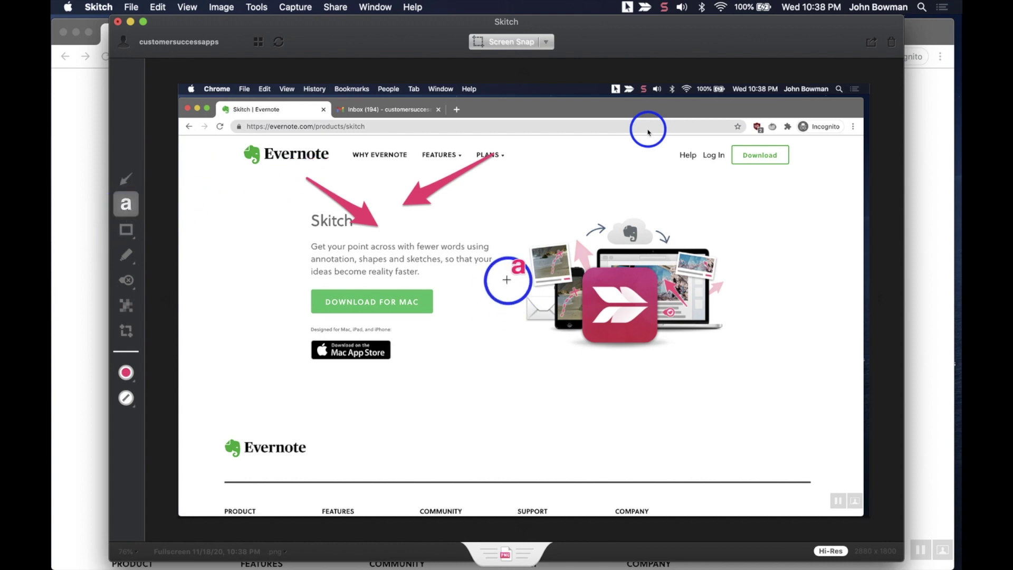
Add a 'WORDS' text label and box the DOWNLOAD FOR MAC button with a rectangle
click(482, 282)
text(WORDS)
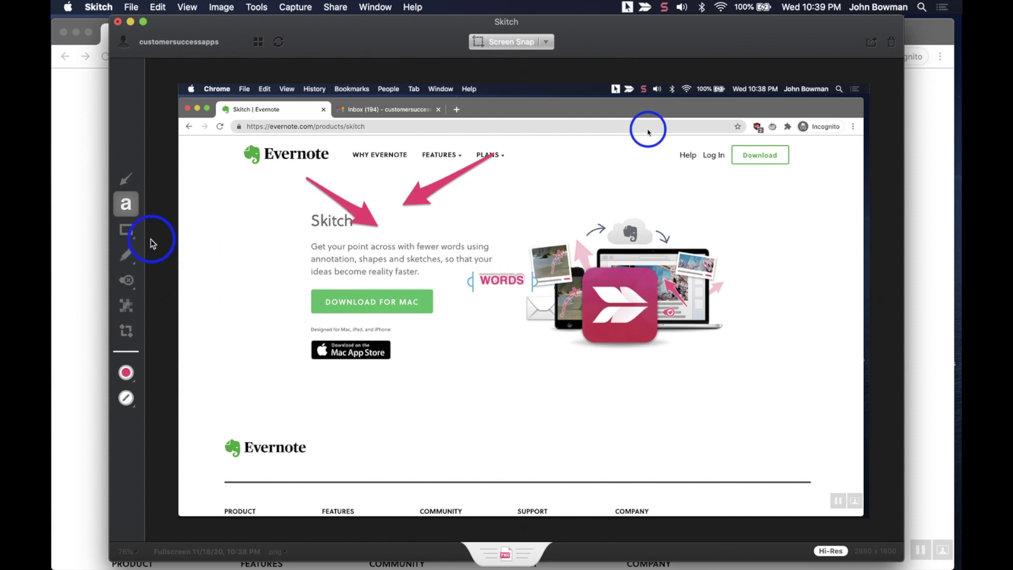
click(126, 231)
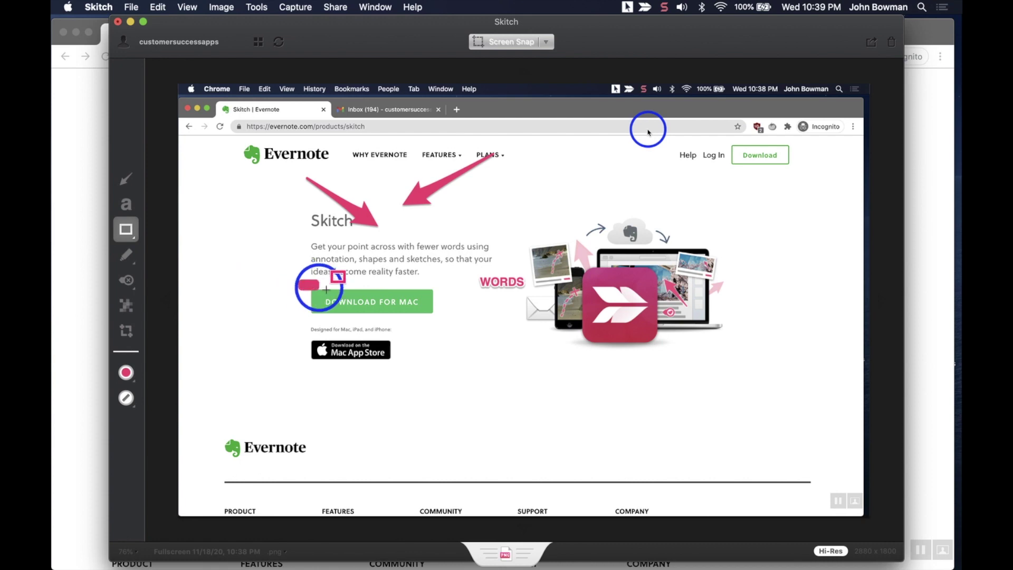
drag(300, 281, 450, 325)
Draw a highlighter stroke across the first description line
click(133, 235)
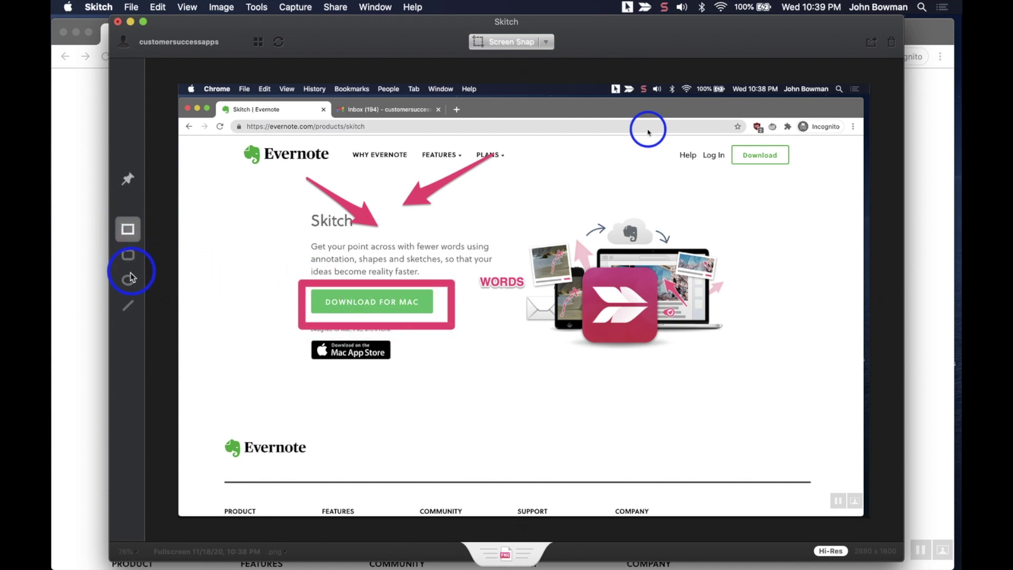
click(136, 280)
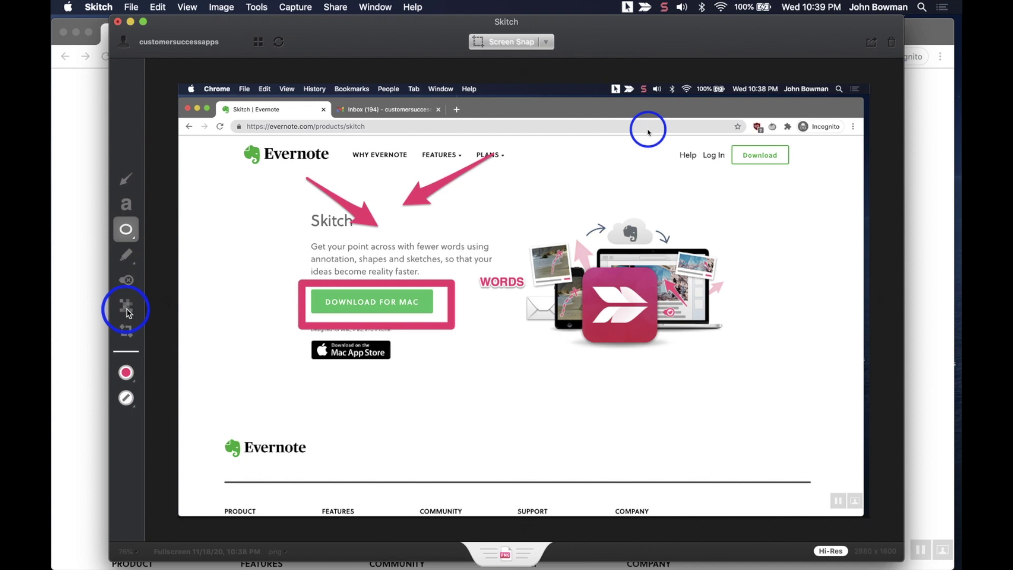
click(127, 255)
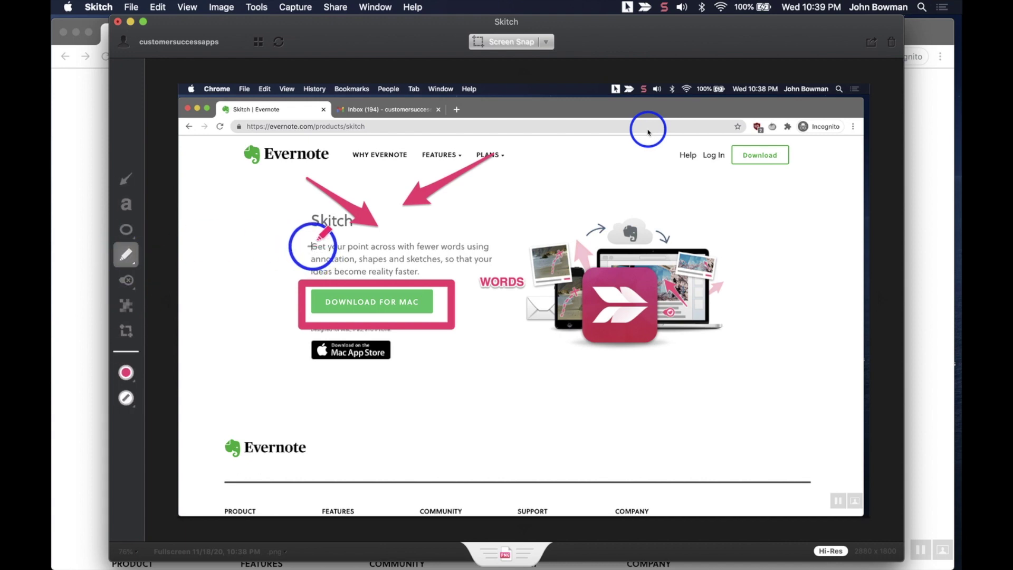
drag(310, 246, 420, 248)
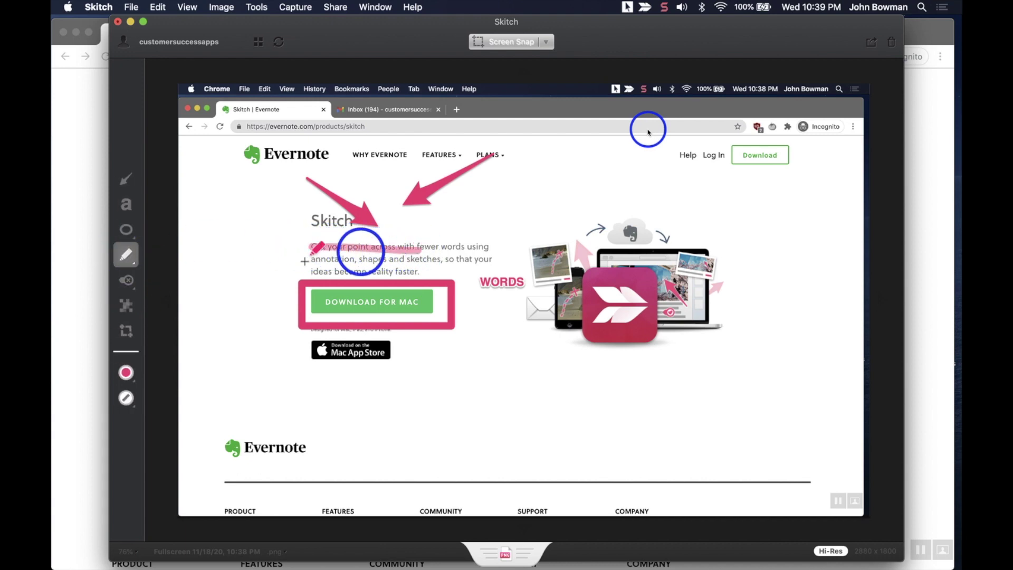
click(127, 281)
Place a red X stamp on the screenshot with its tail pointing down-right
click(127, 285)
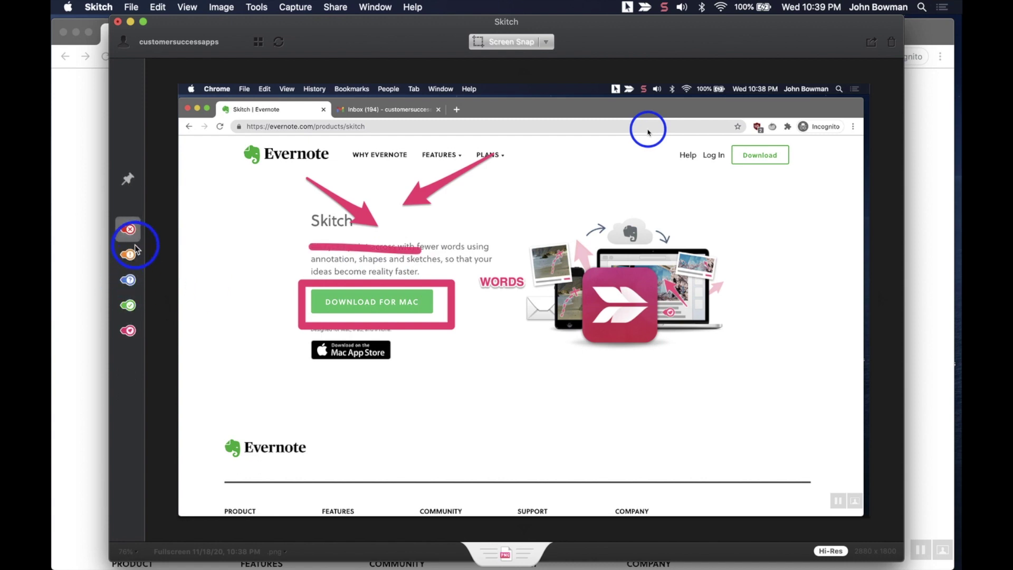
click(128, 229)
click(594, 375)
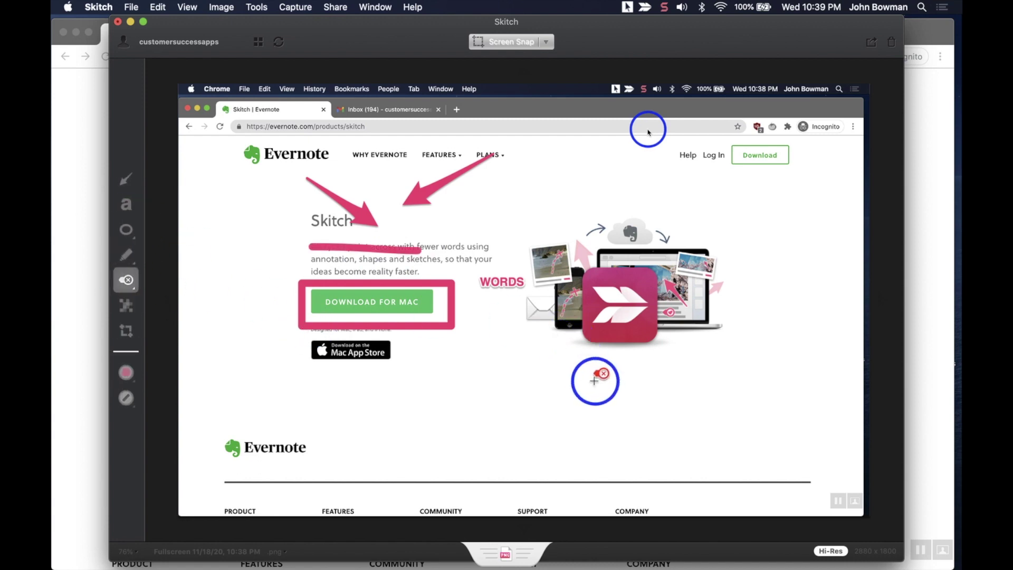
drag(580, 355, 559, 358)
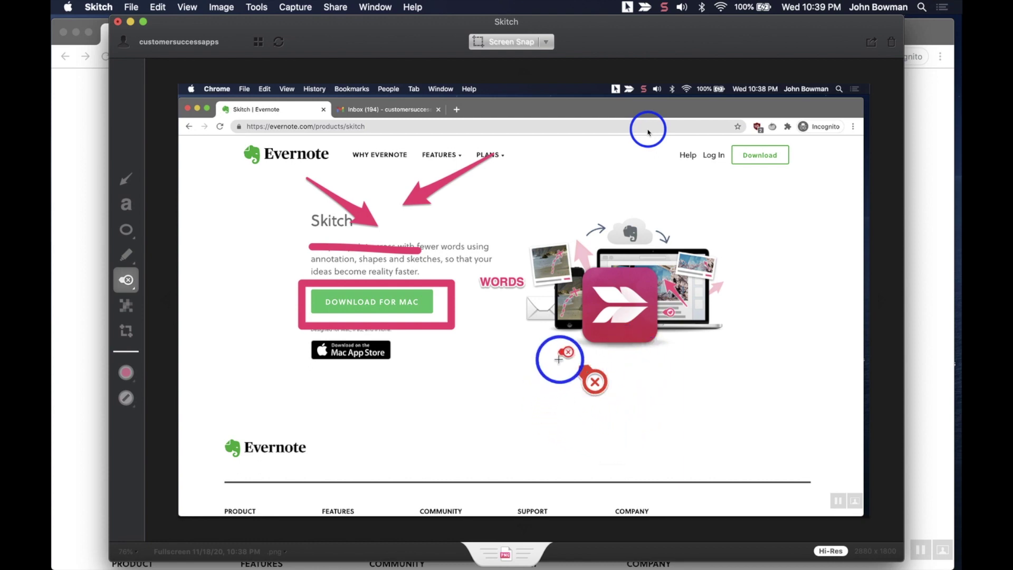
Pixelate part of the description text and the end of the first line
click(127, 308)
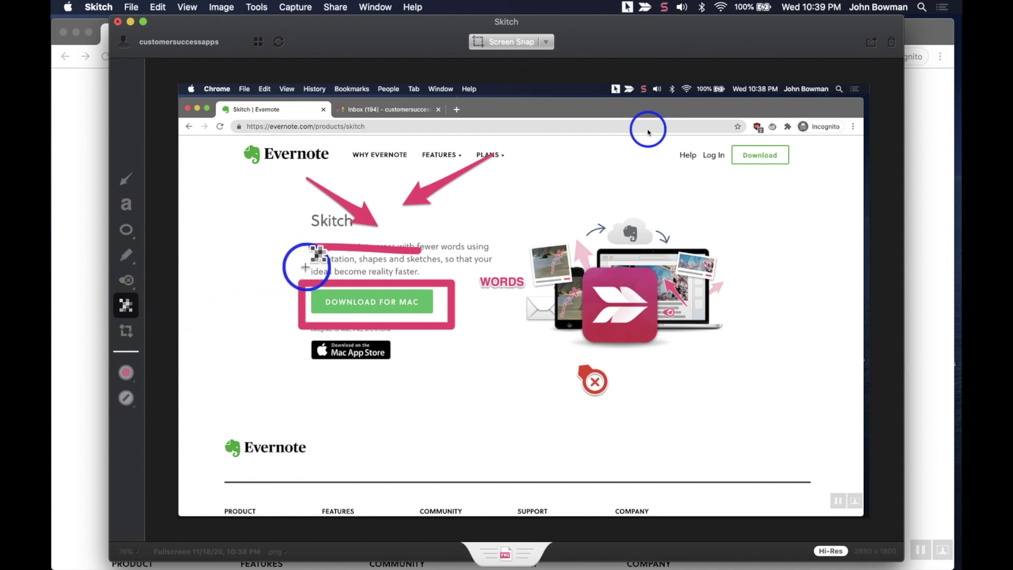
drag(351, 269, 436, 272)
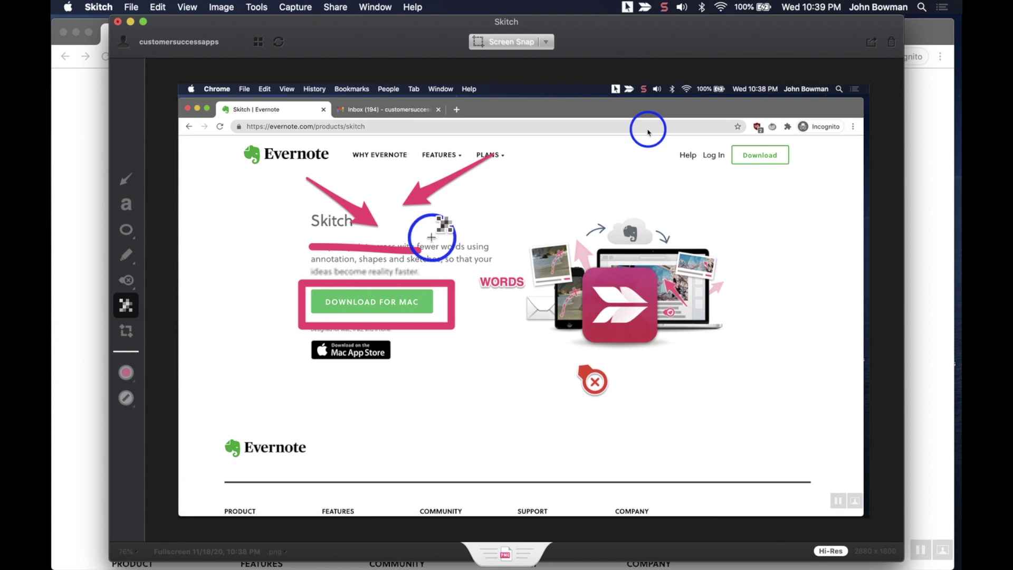
drag(432, 238, 502, 270)
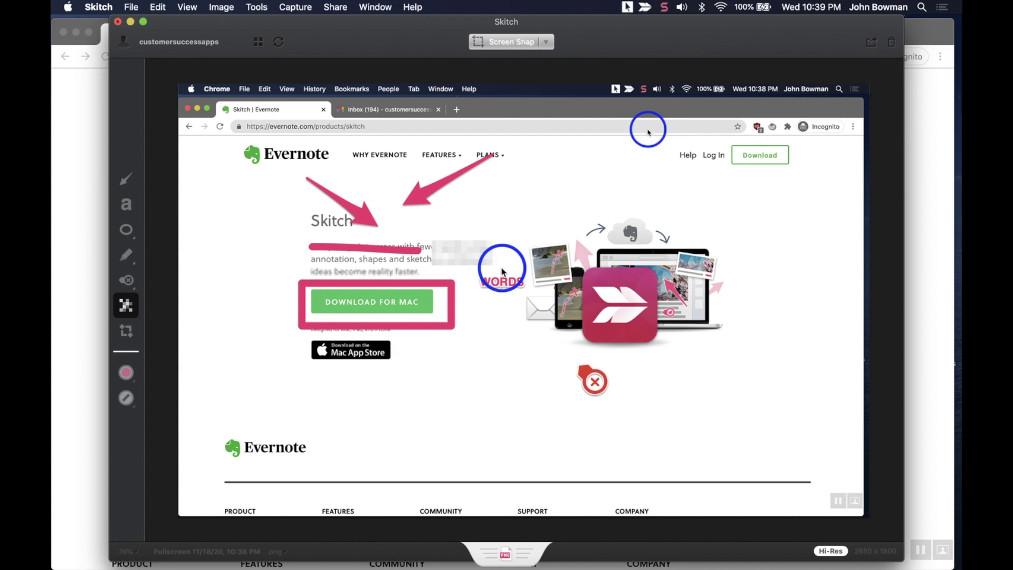
click(127, 332)
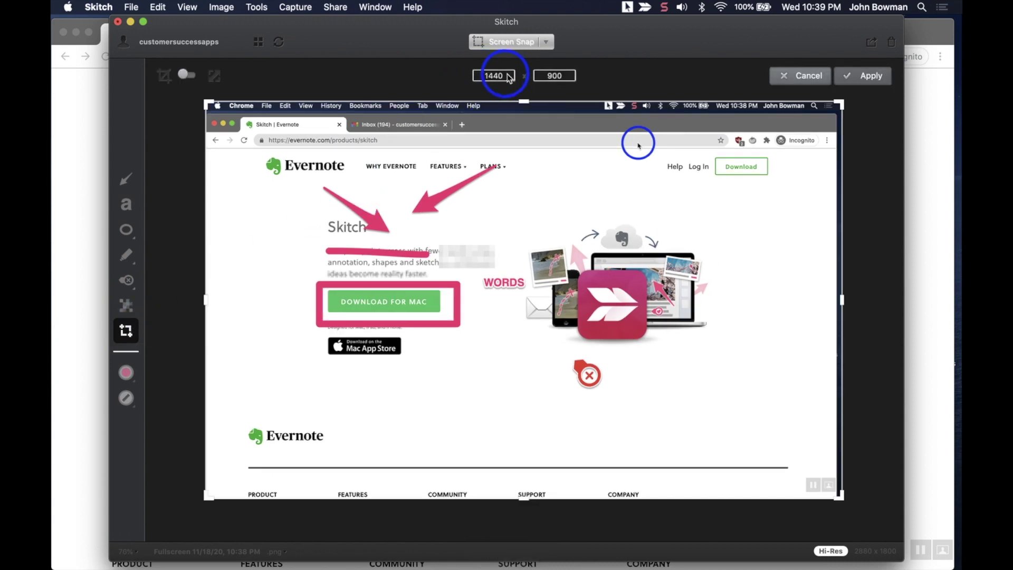
Cancel the crop and draw a yellow arrow toward the Mac App Store badge
click(806, 80)
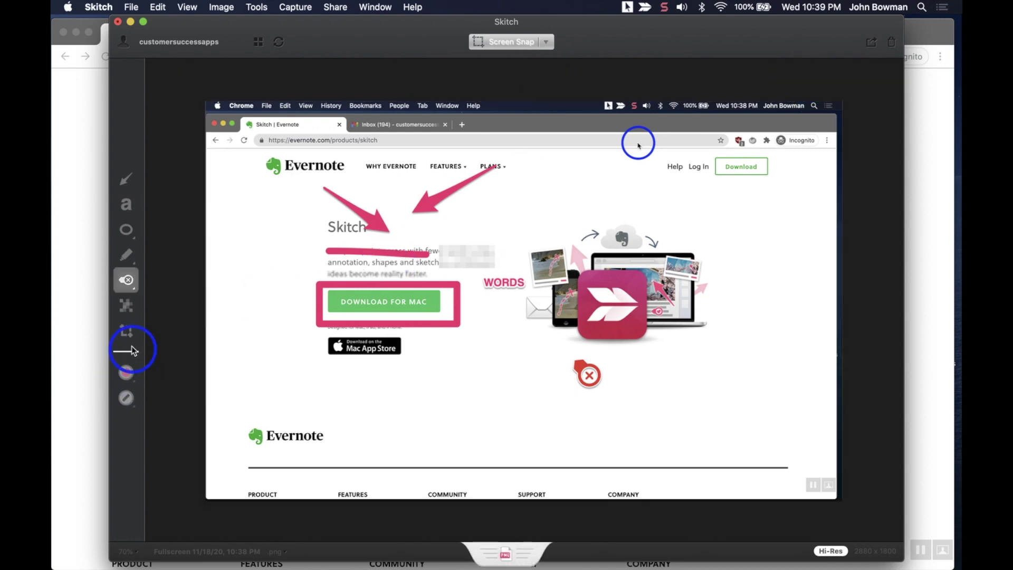
click(127, 180)
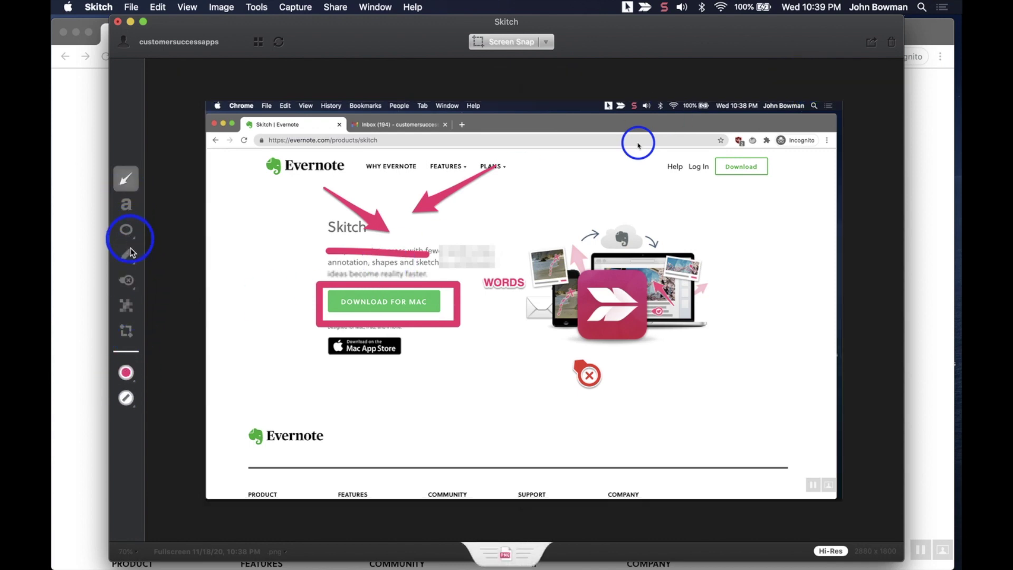
click(126, 373)
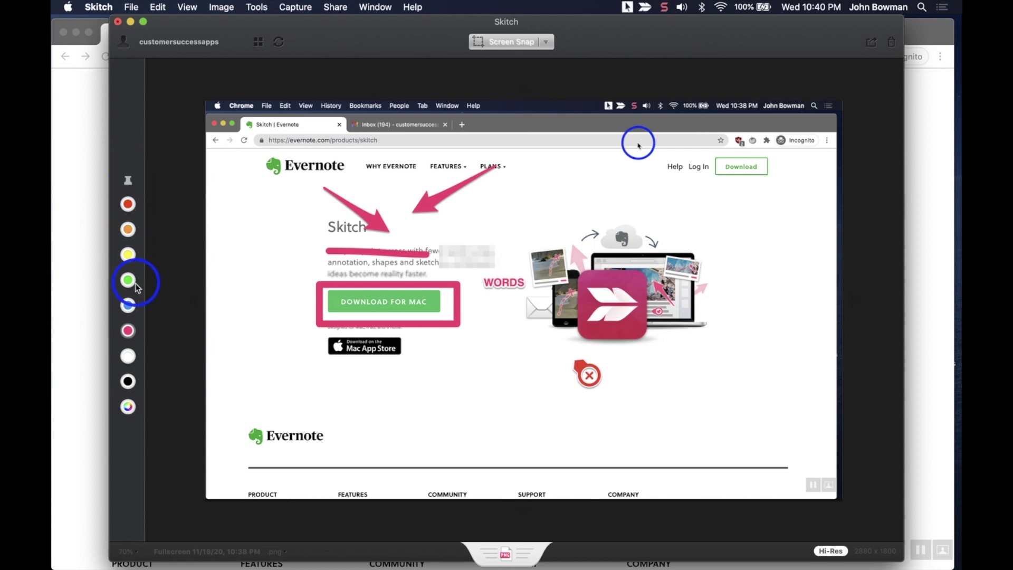
click(130, 255)
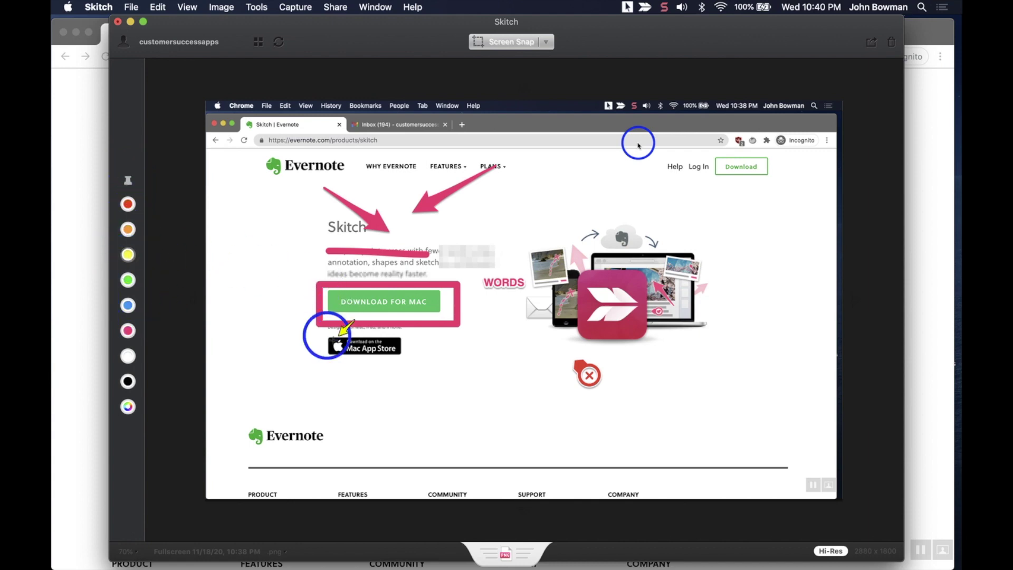
drag(370, 367, 291, 353)
Draw an orange arrow just left of the DOWNLOAD FOR MAC button
click(128, 229)
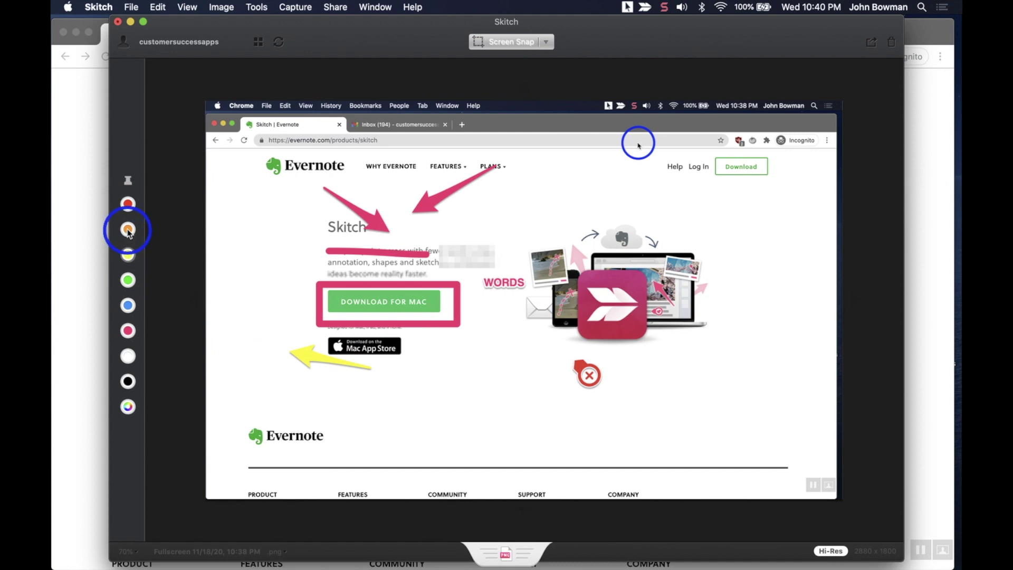
drag(294, 278, 273, 309)
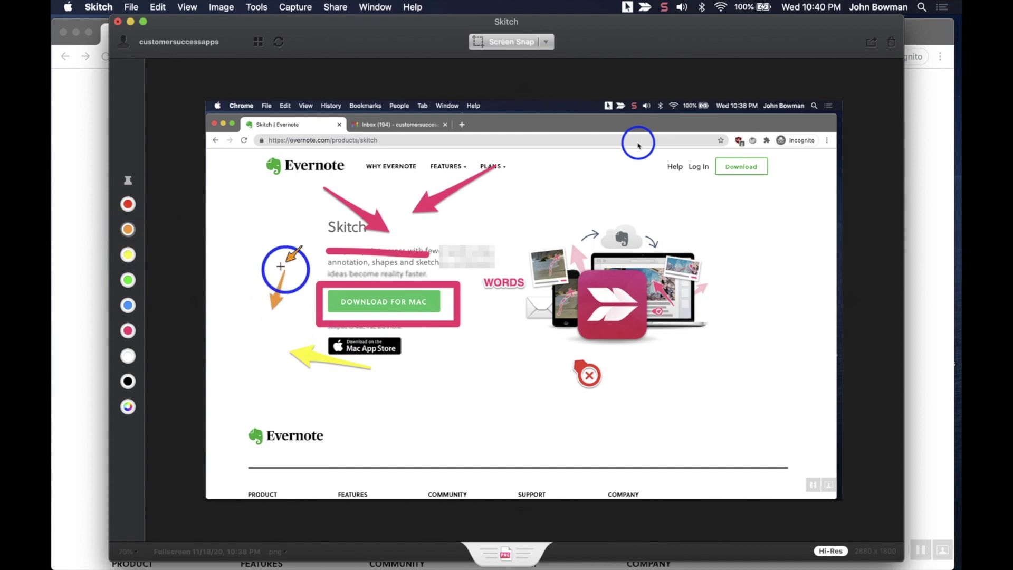
click(127, 180)
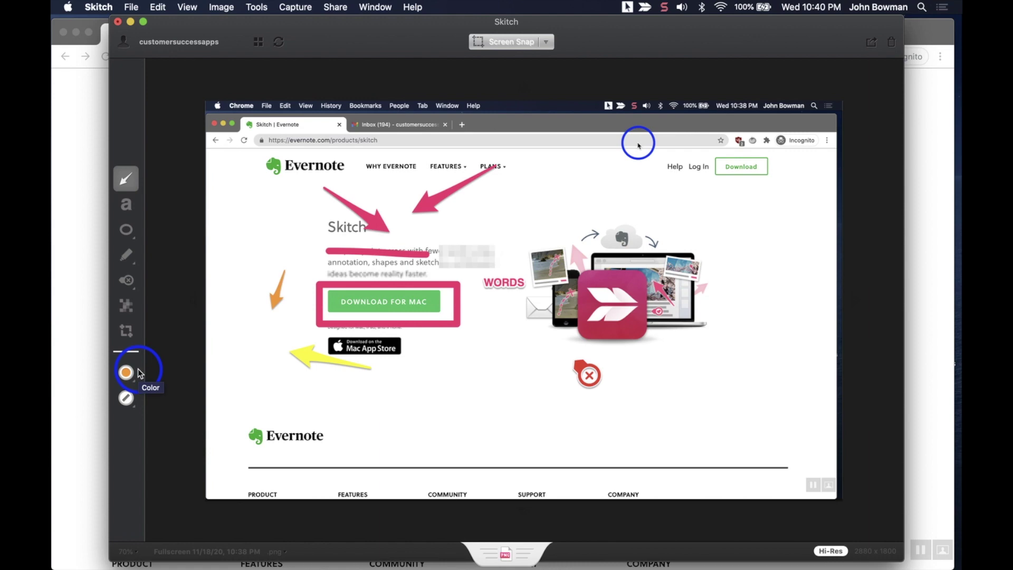
Share the annotated snapshot with Share & Copy URL, then bring Chrome forward
click(874, 44)
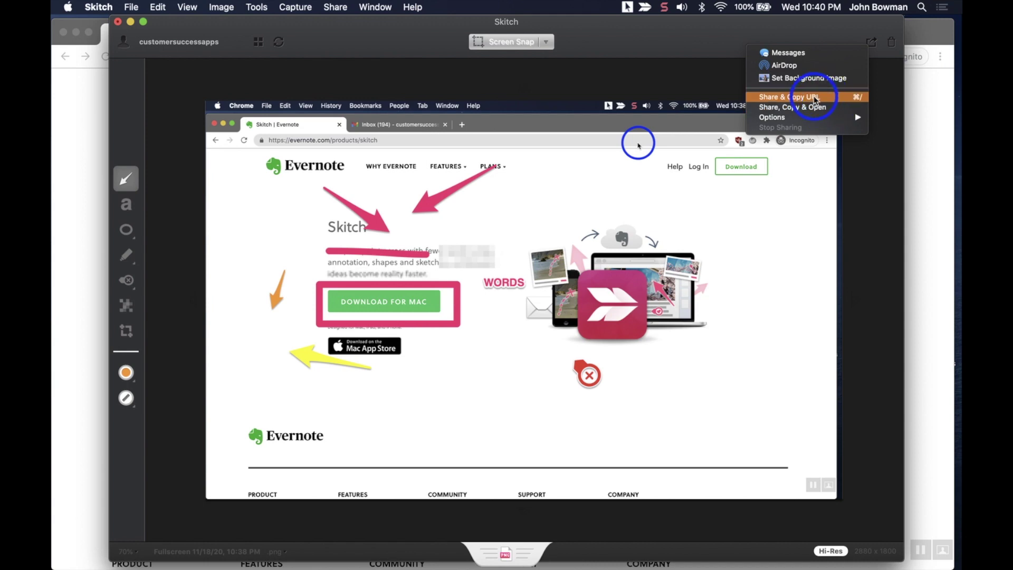
click(816, 99)
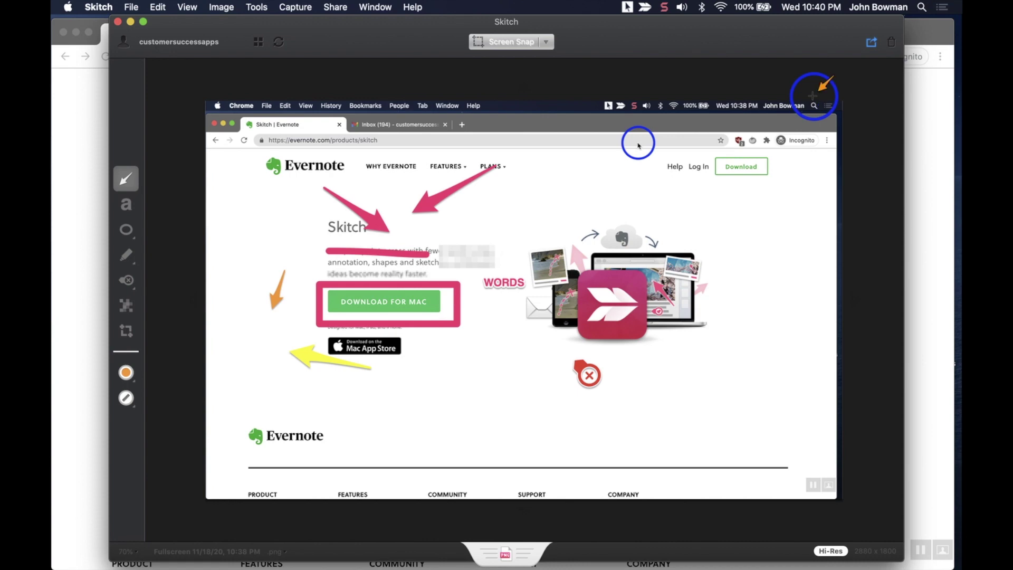
click(929, 94)
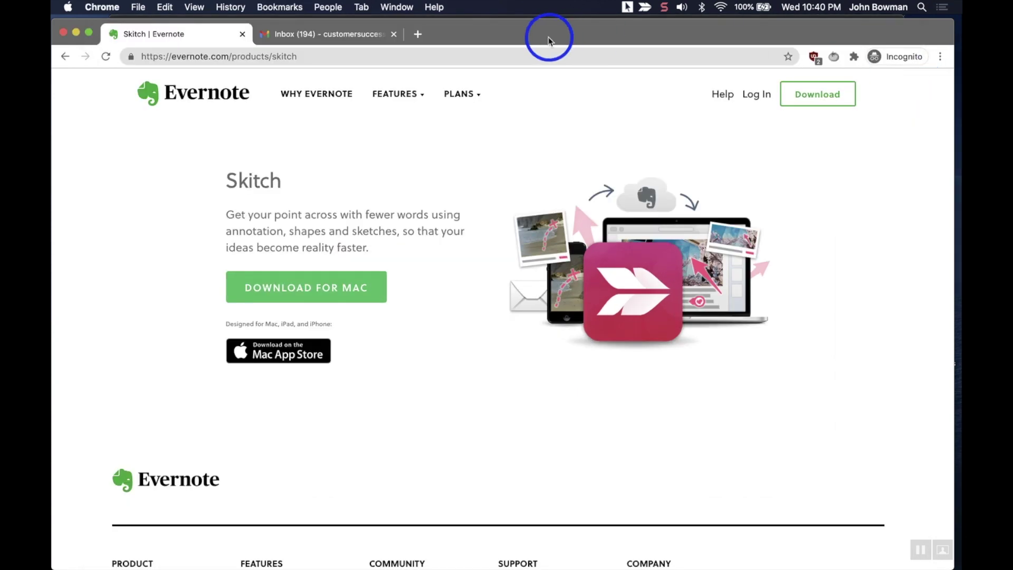
Load the copied Evernote note link in a new Chrome tab, then return to the Skitch page
click(417, 34)
key(super+v)
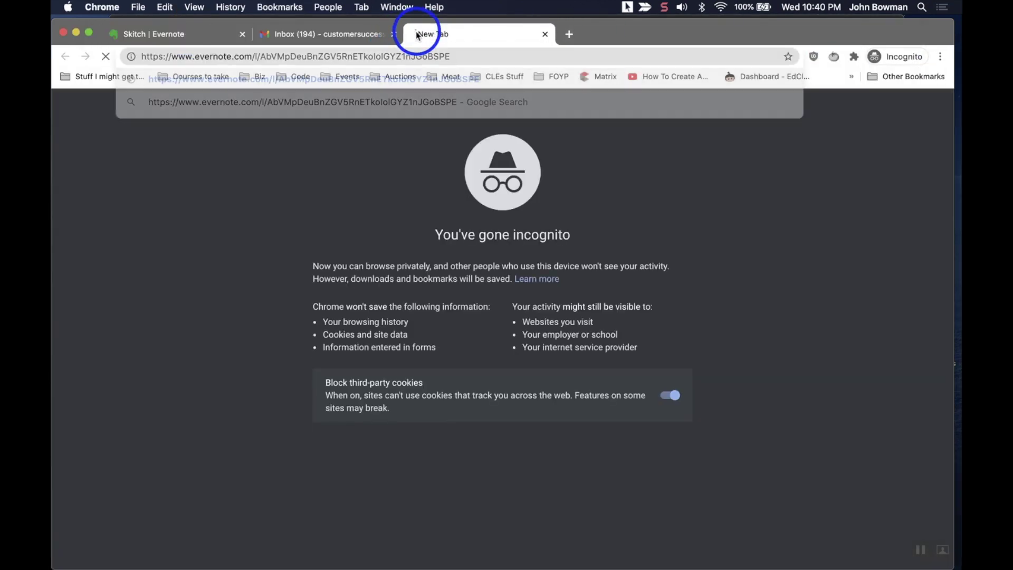
key(Return)
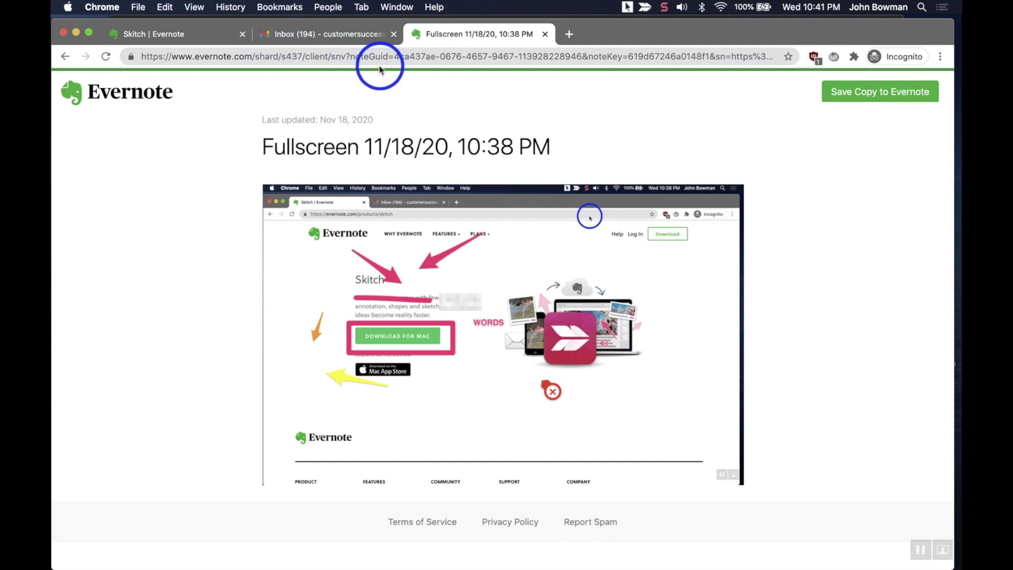
click(222, 32)
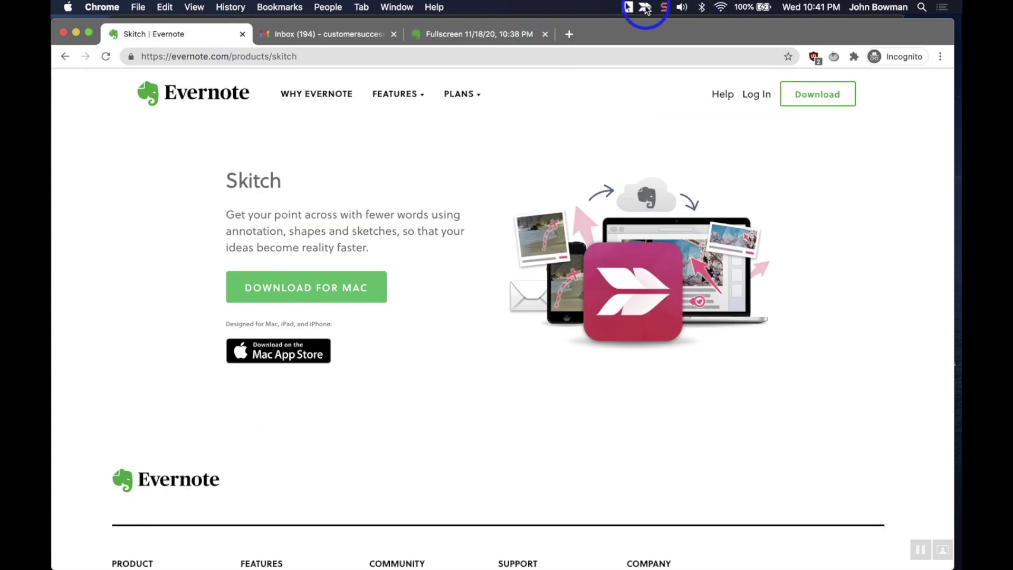
Take a crosshair snapshot of the Skitch intro section of the web page
click(645, 7)
click(681, 23)
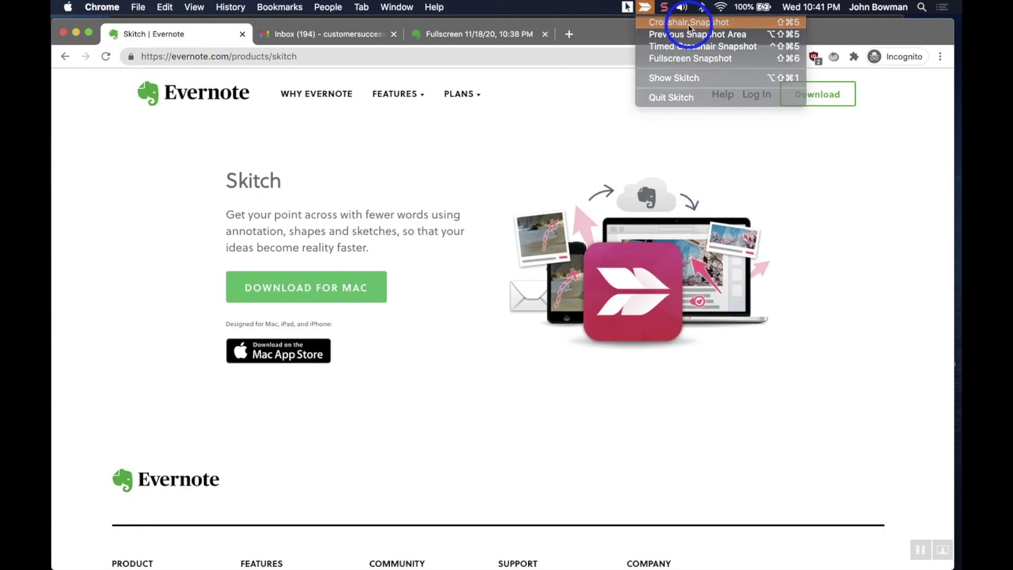
drag(196, 157, 793, 384)
click(794, 386)
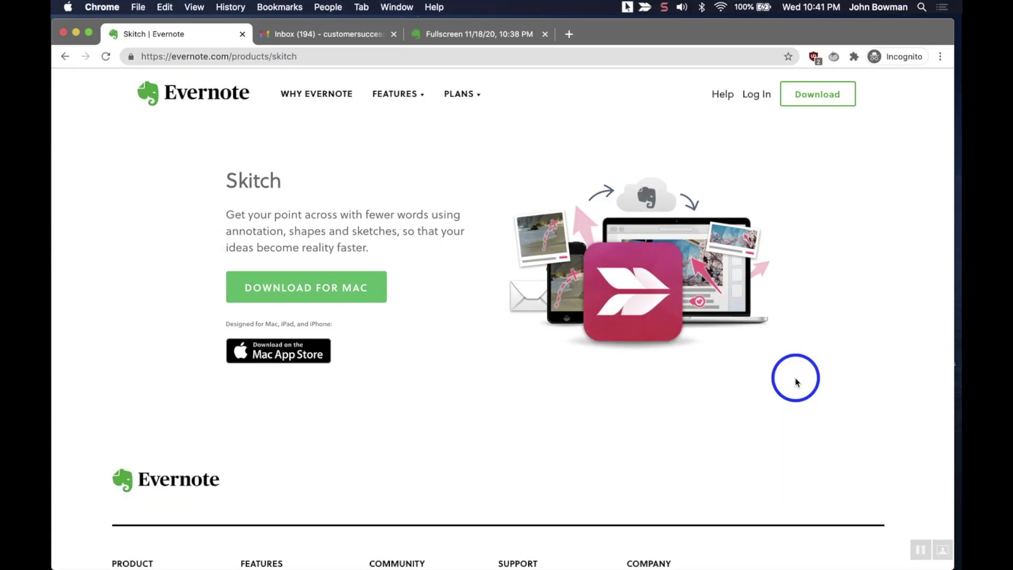
Draw two orange arrows on the snapshot, one pointing toward the description text
drag(502, 329, 499, 267)
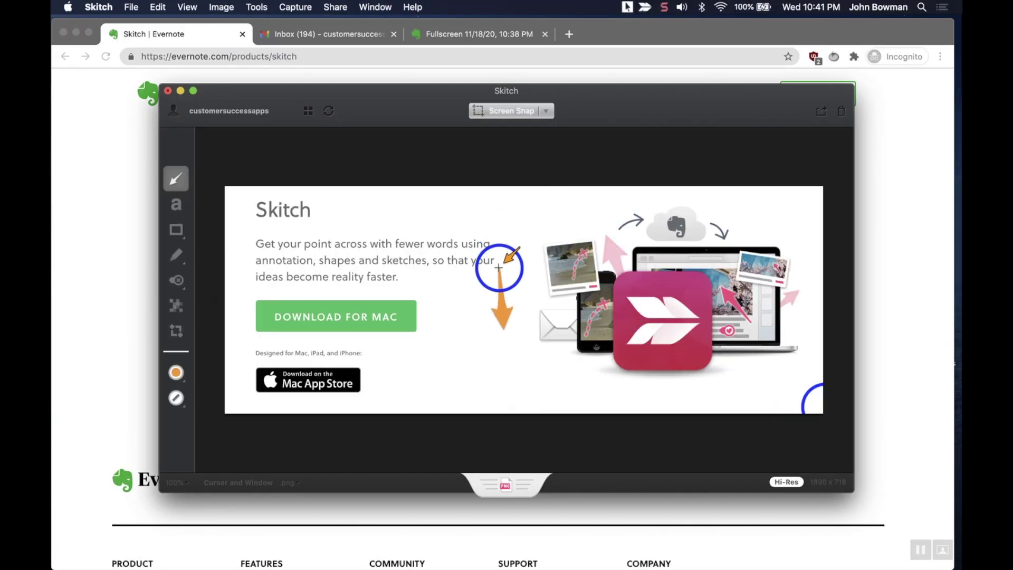
drag(433, 266, 491, 224)
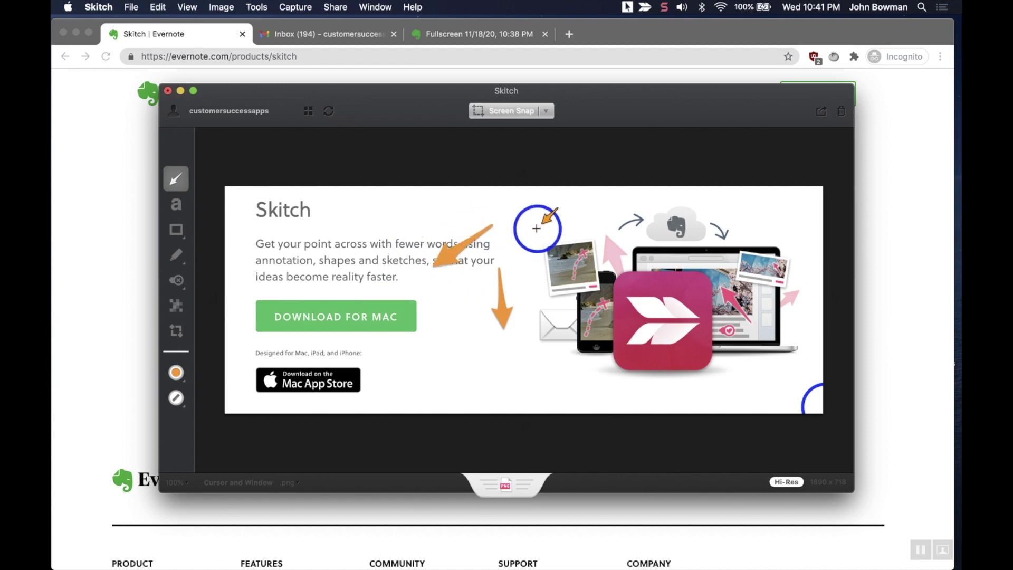
click(316, 36)
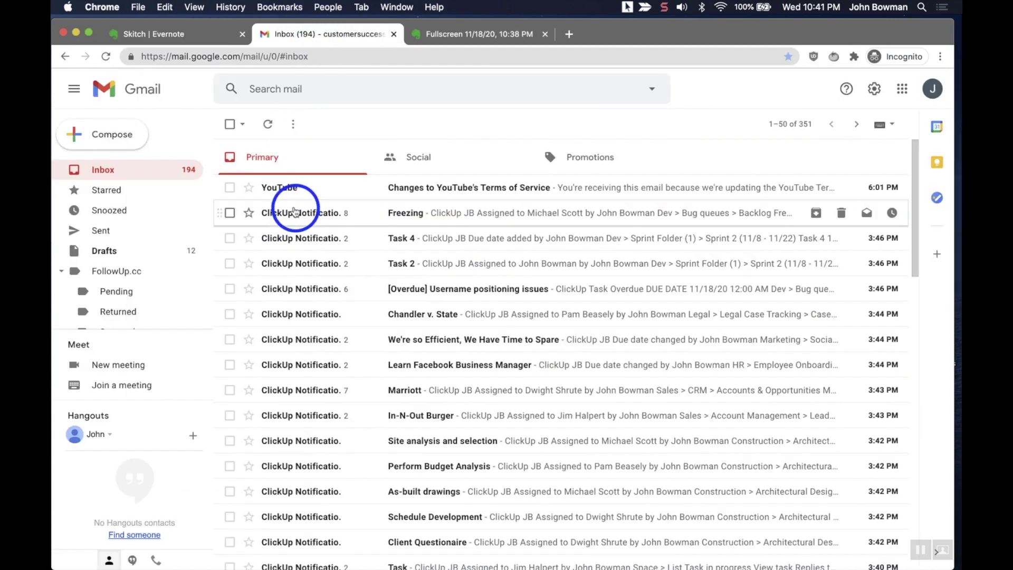
Compose a full-size Gmail message and paste the orange-arrowed Skitch snapshot into its body
click(116, 135)
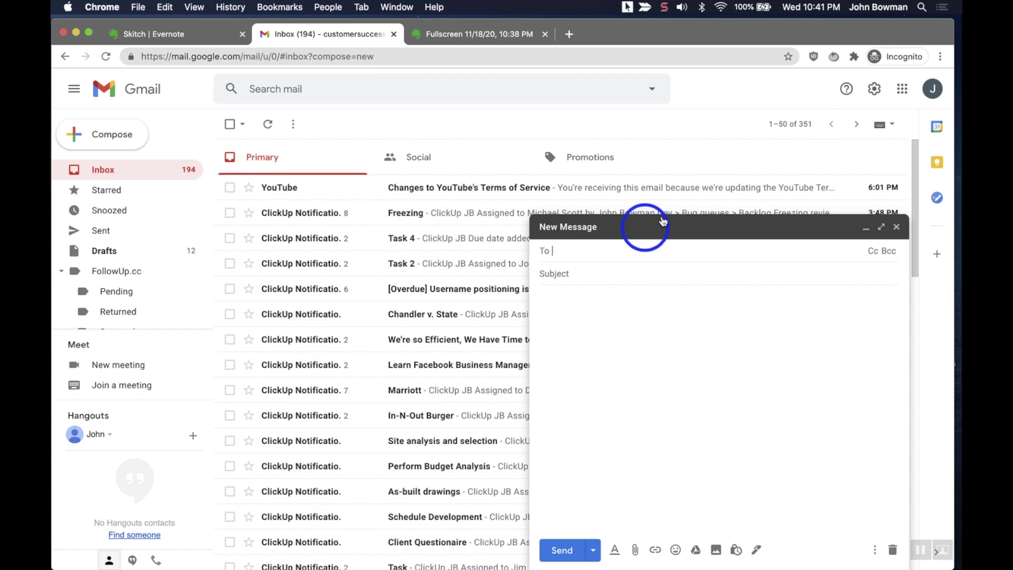
click(881, 227)
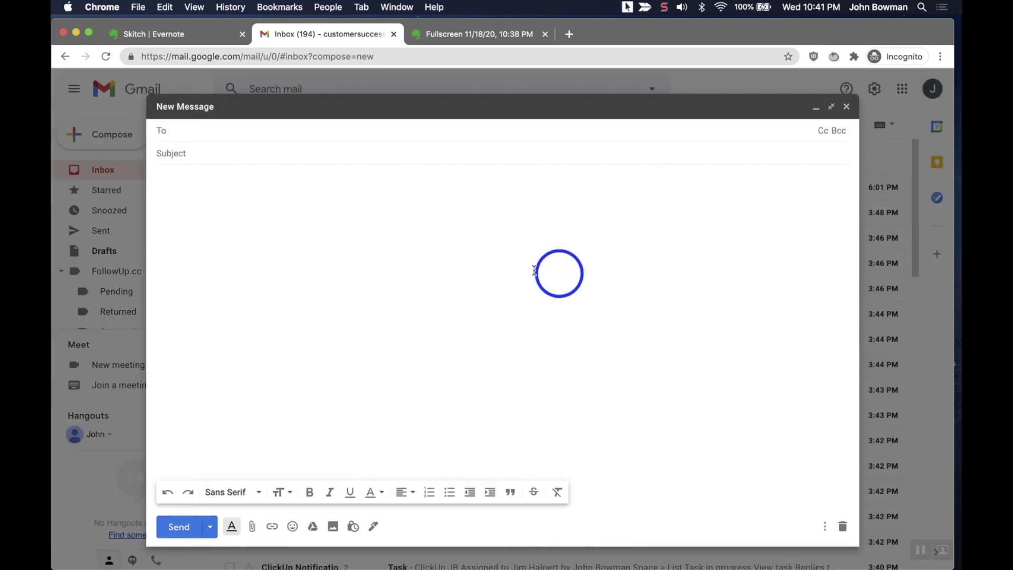
click(450, 242)
key(super+v)
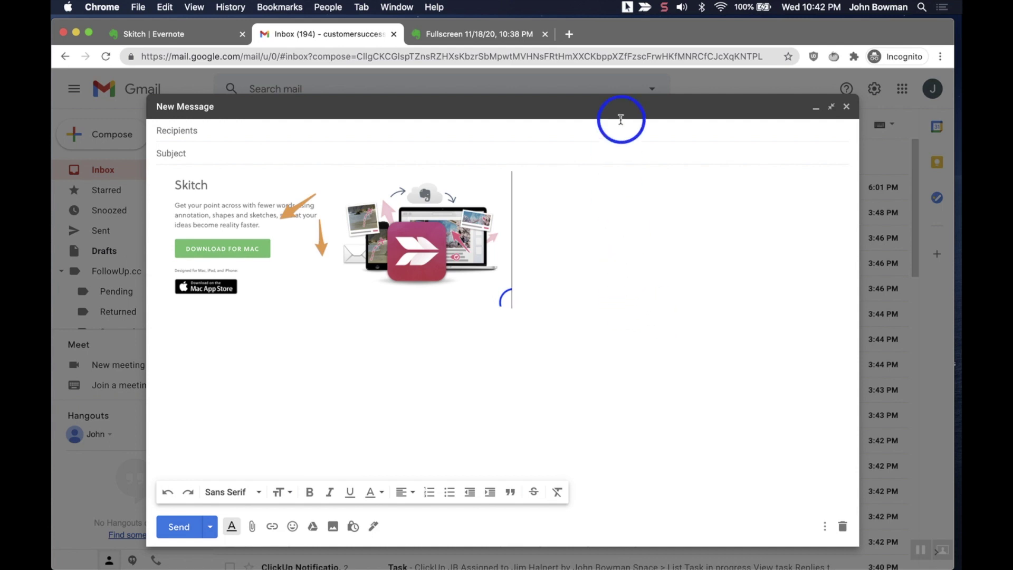
Lower PointerPro's highlight opacity slightly and change its colour to red
click(628, 7)
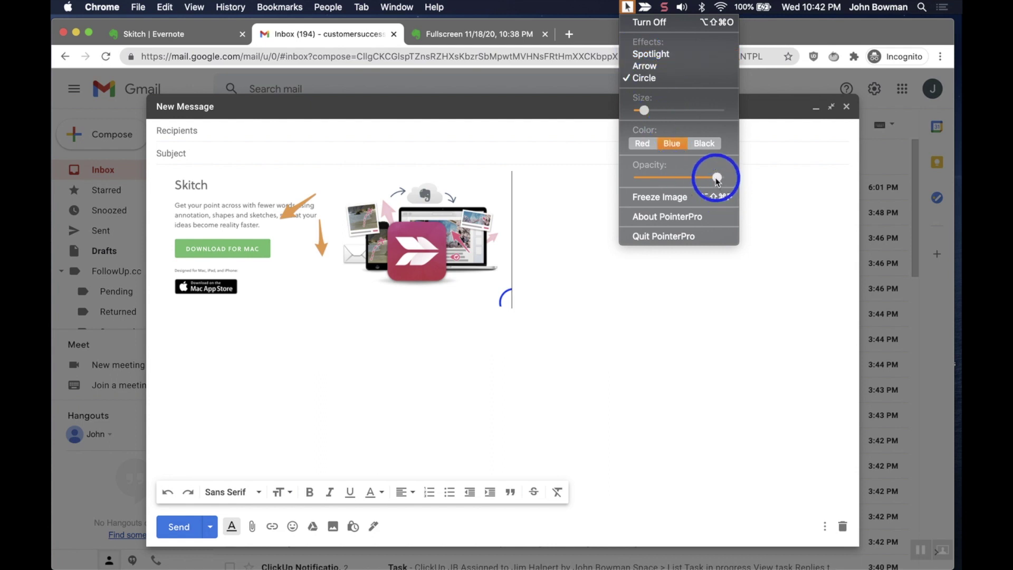
mouse_move(717, 181)
mouse_down()
mouse_move(662, 182)
mouse_move(715, 182)
mouse_move(699, 185)
mouse_up()
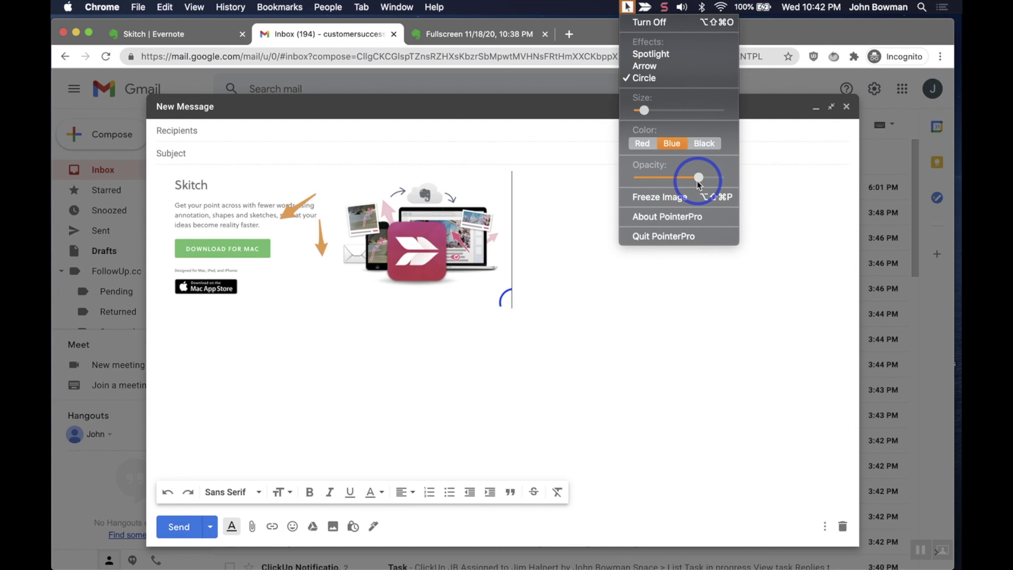
mouse_move(698, 184)
mouse_down()
mouse_move(658, 179)
mouse_move(708, 182)
mouse_up()
click(711, 144)
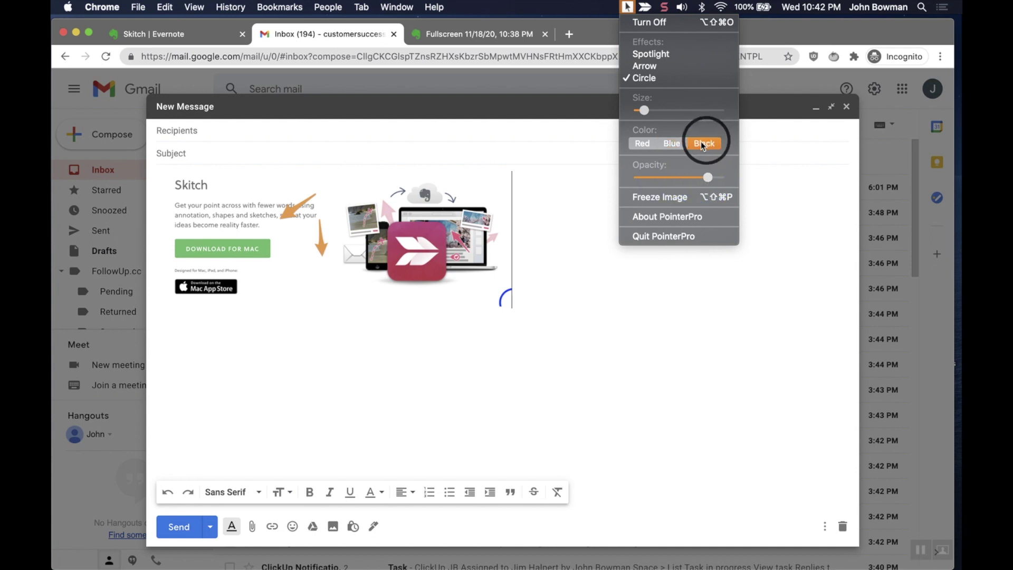
click(646, 145)
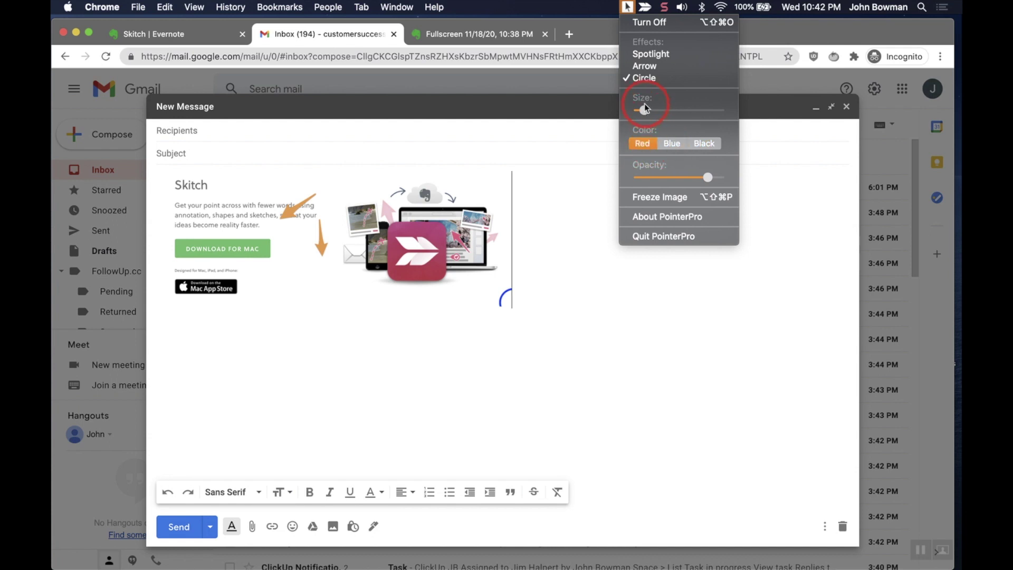
Make the highlight much larger and try the Arrow and Spotlight effects
mouse_move(644, 108)
mouse_down()
mouse_move(689, 110)
mouse_move(662, 110)
mouse_up()
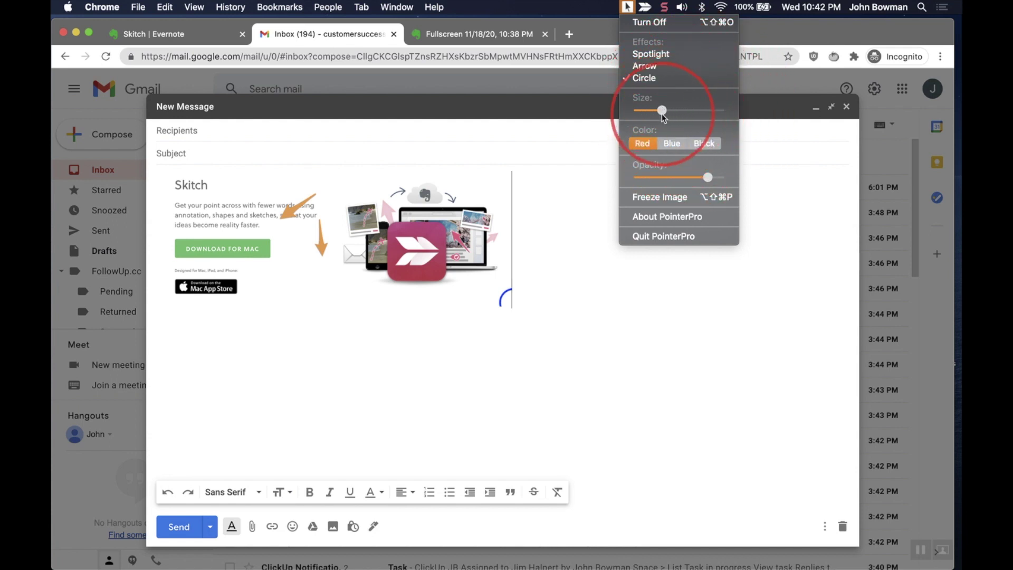
click(645, 66)
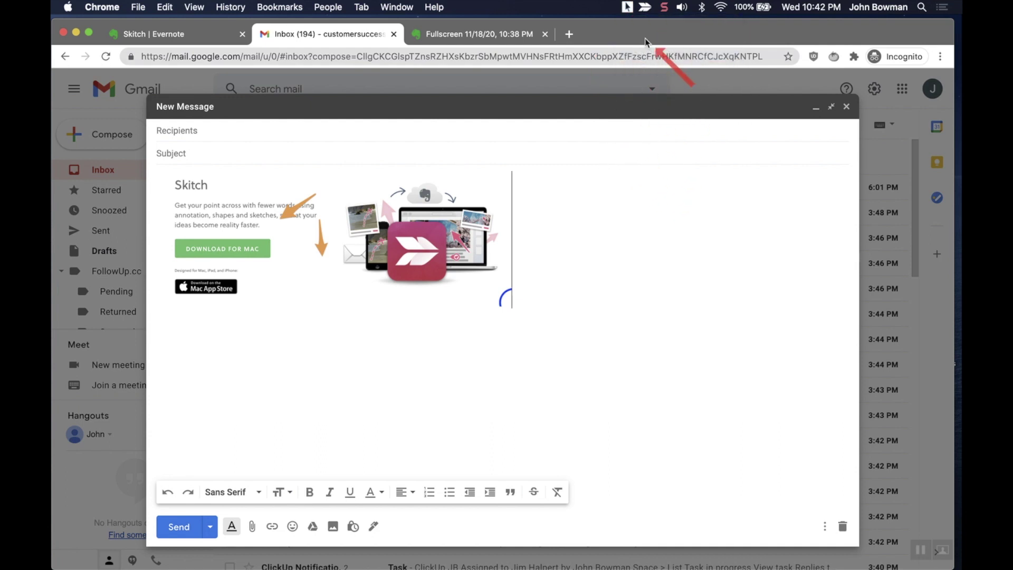
click(627, 7)
click(649, 64)
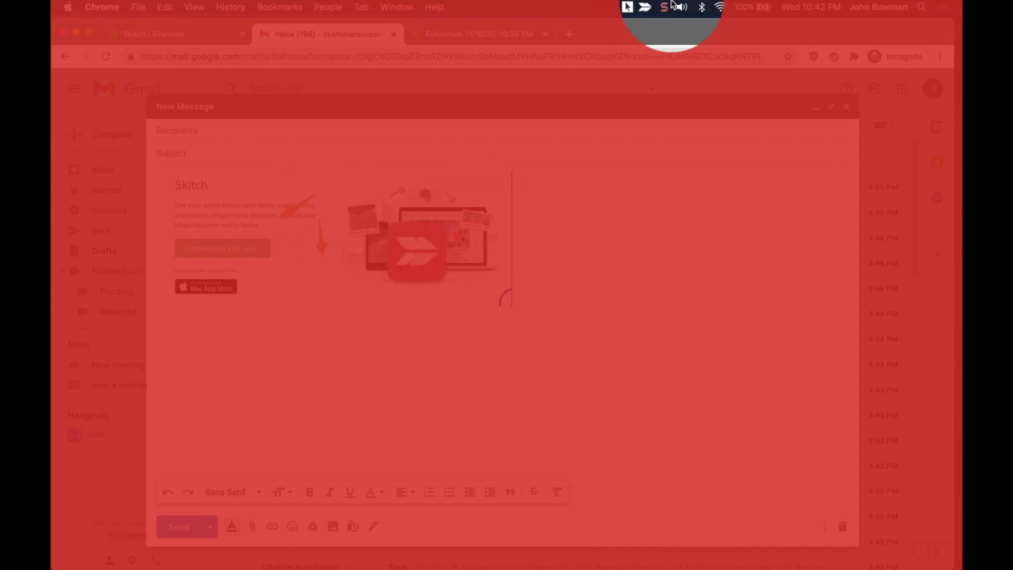
click(627, 6)
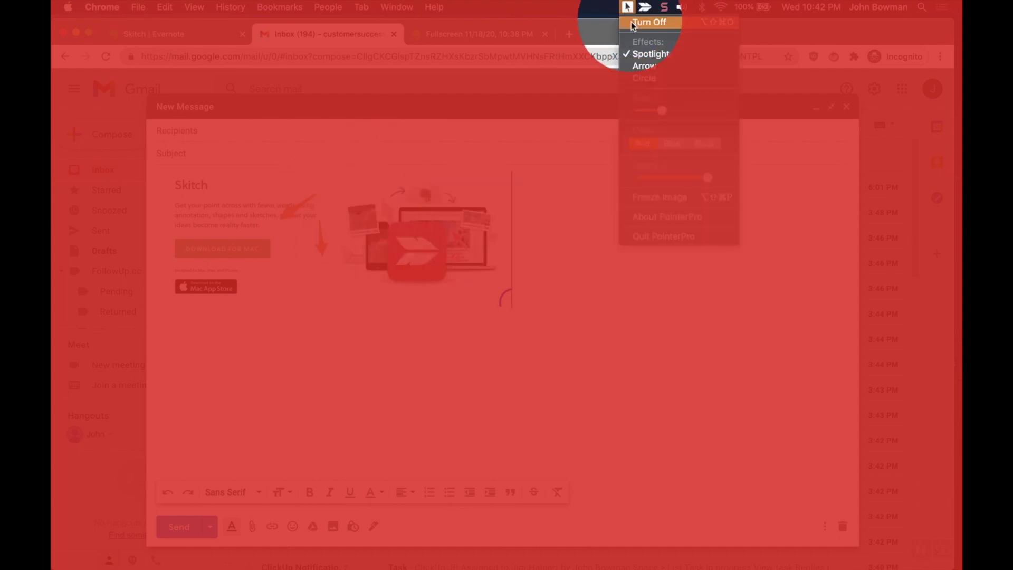
click(651, 77)
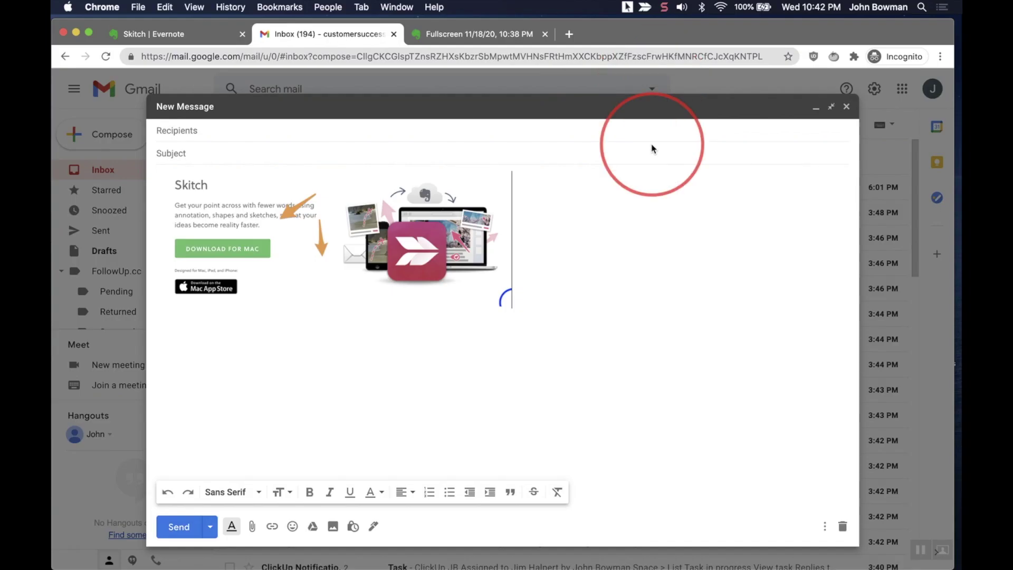